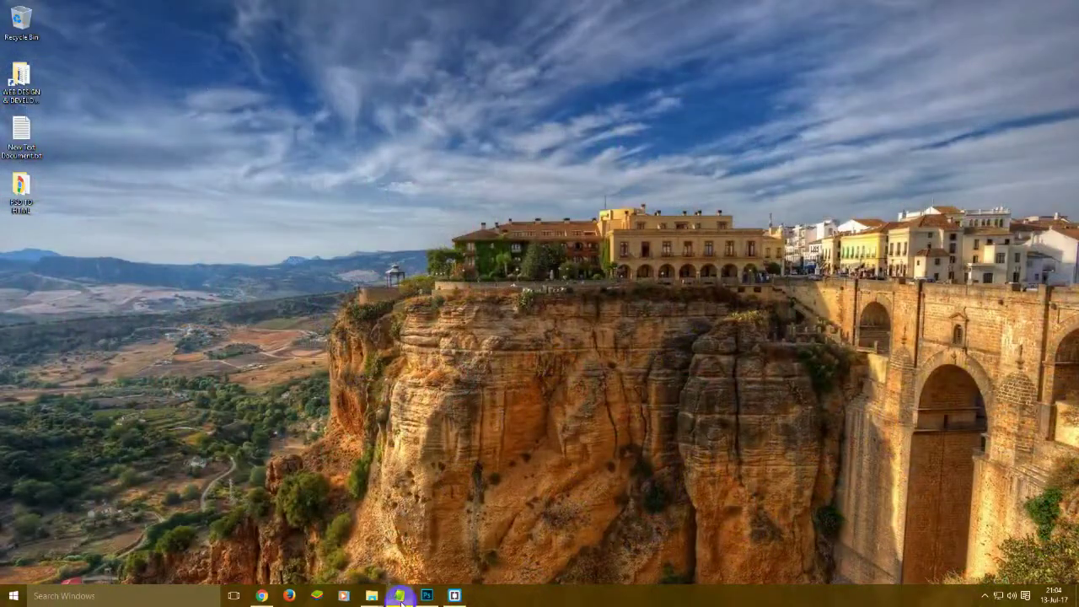
Step: Restore the PREQUISITES.txt notes window in Notepad from the taskbar
left_click(398, 596)
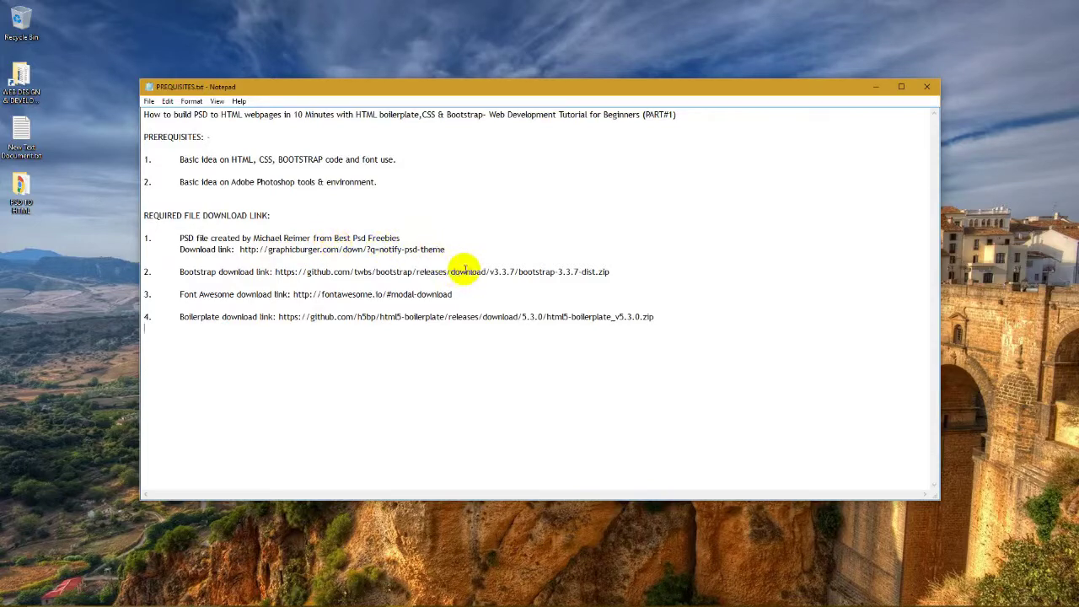
left_click_drag(447, 249, 240, 250)
left_click(447, 248)
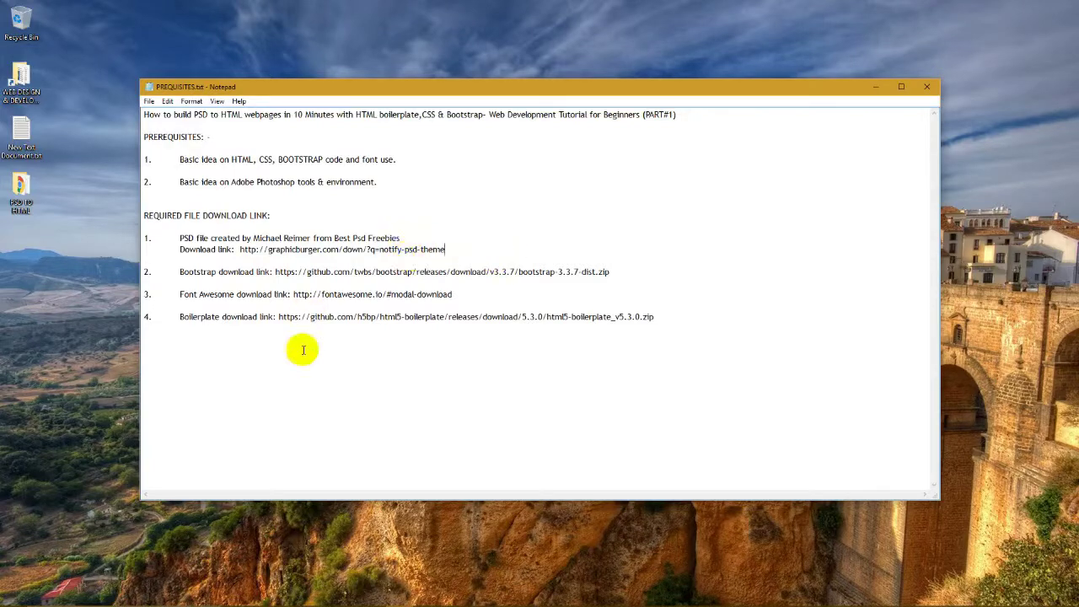
Step: Scroll Chrome's Notify PSD Theme page to its 9.2 Mb download details, then return to PREQUISITES.txt
left_click(287, 597)
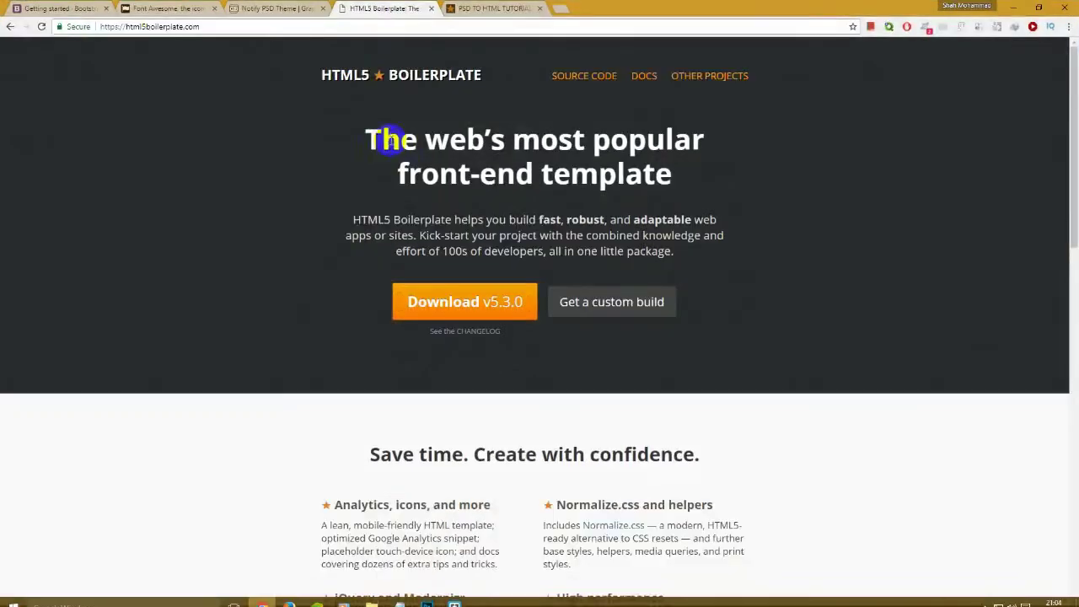
left_click(246, 8)
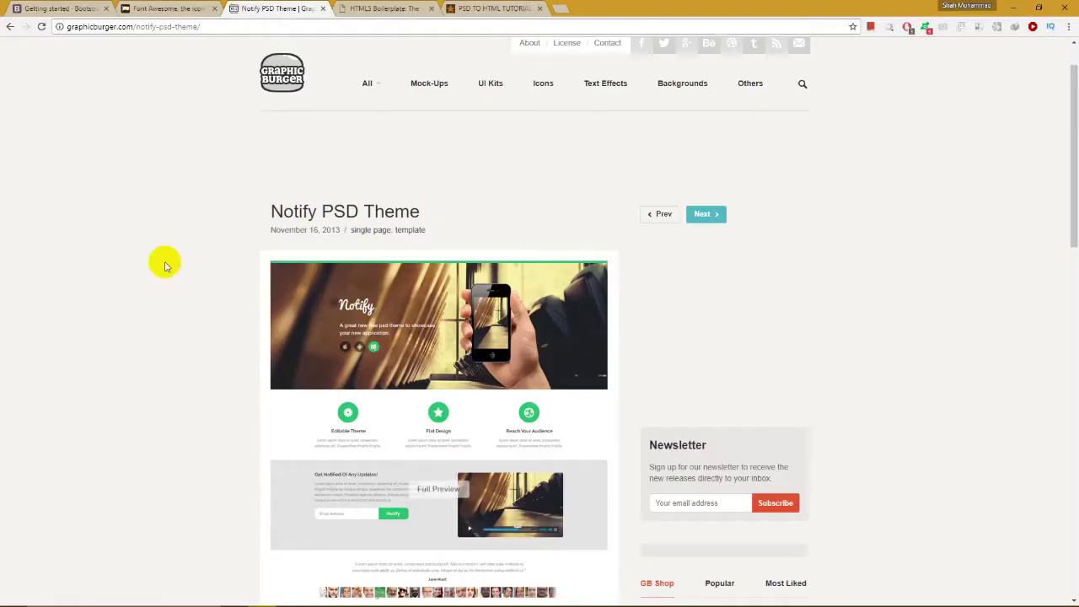
scroll(166, 266, "down", 1)
scroll(166, 267, "down", 2)
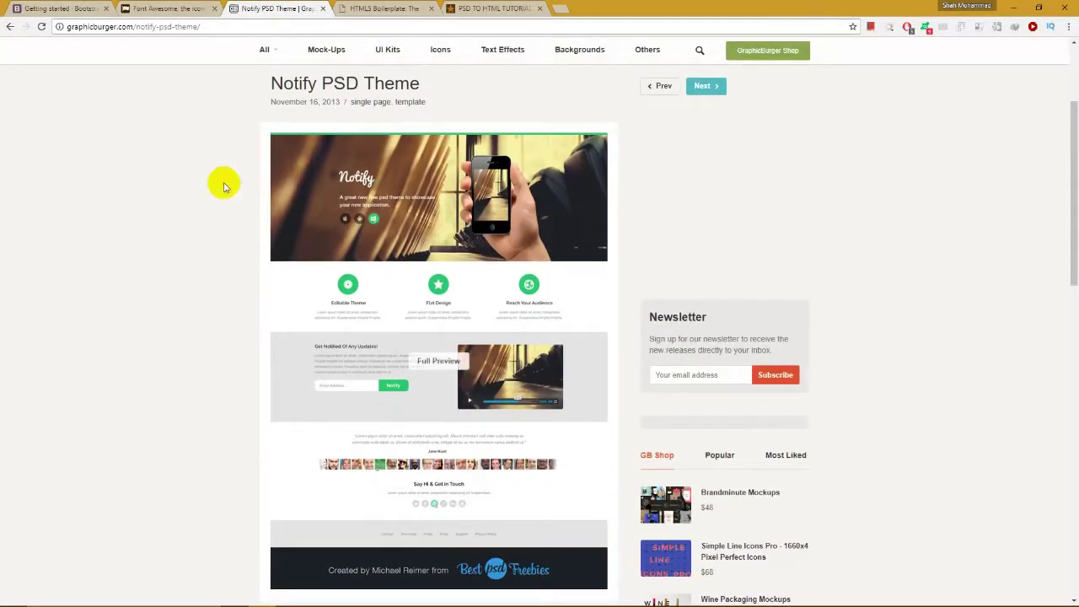
scroll(244, 304, "down", 3)
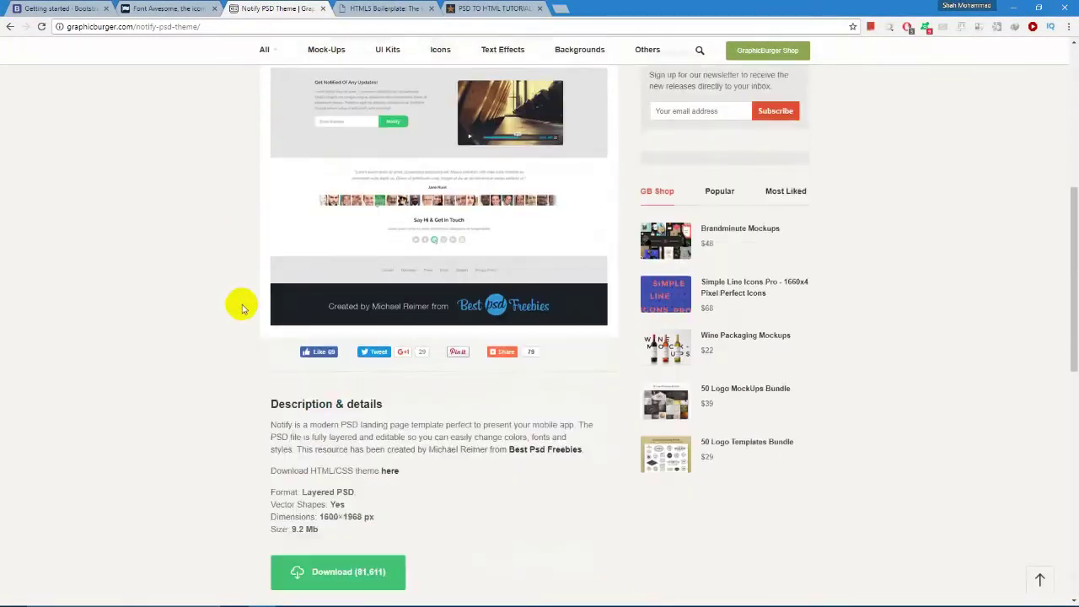
scroll(242, 307, "down", 2)
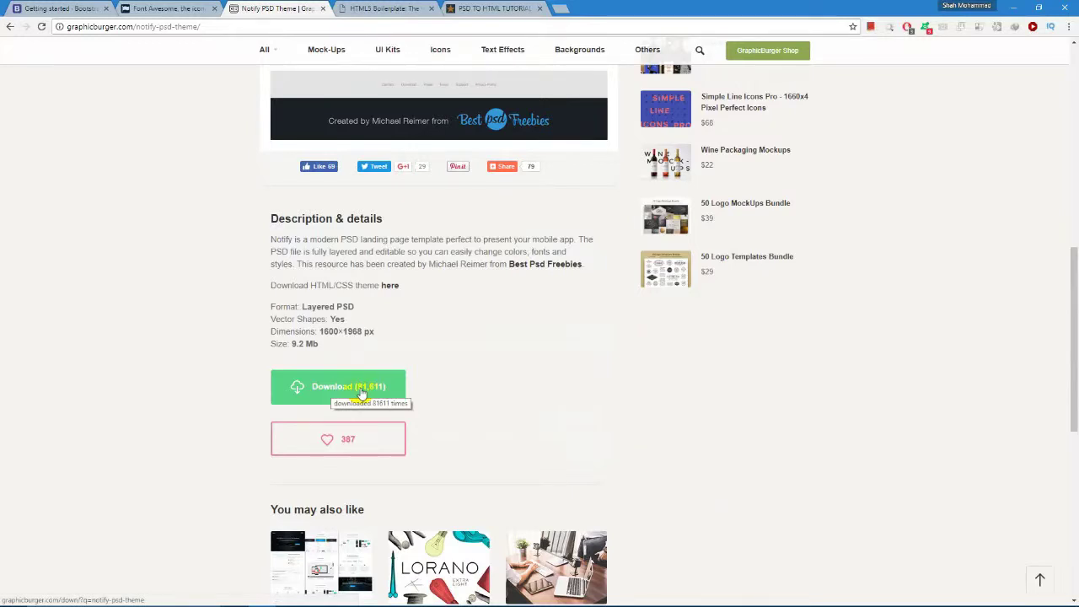
left_click(426, 601)
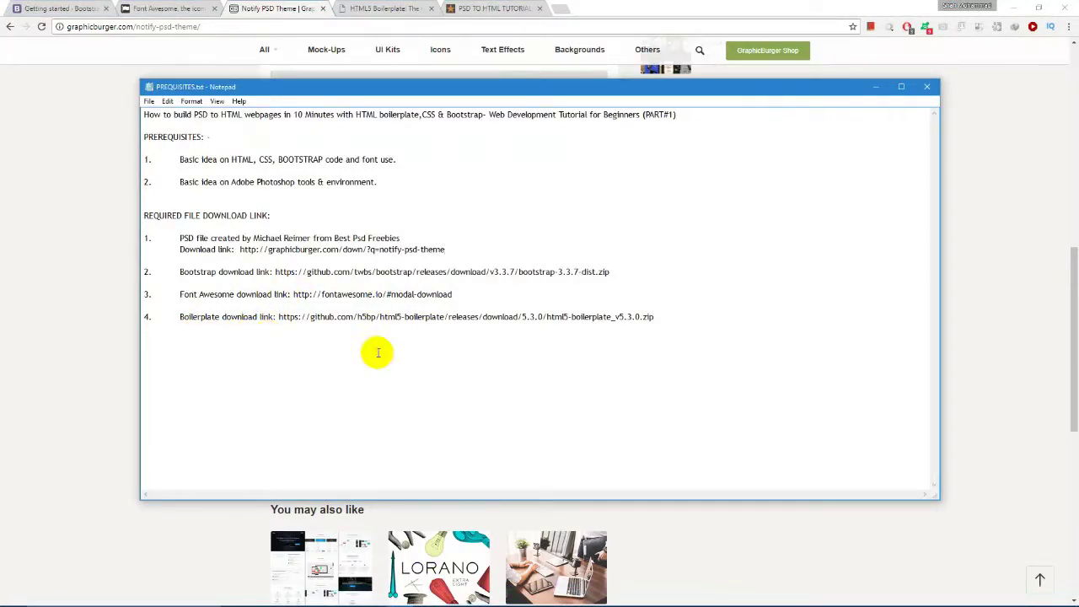
Step: Select the Boilerplate URL in the notes, then switch to Chrome's HTML5 Boilerplate v5.3.0 page
left_click_drag(666, 317, 279, 316)
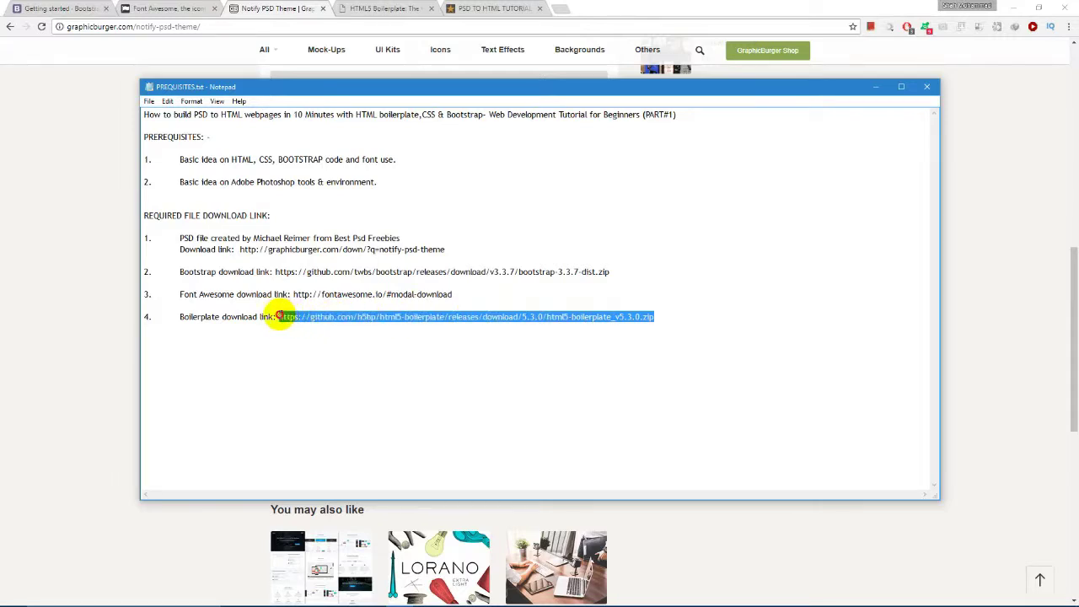
left_click(458, 343)
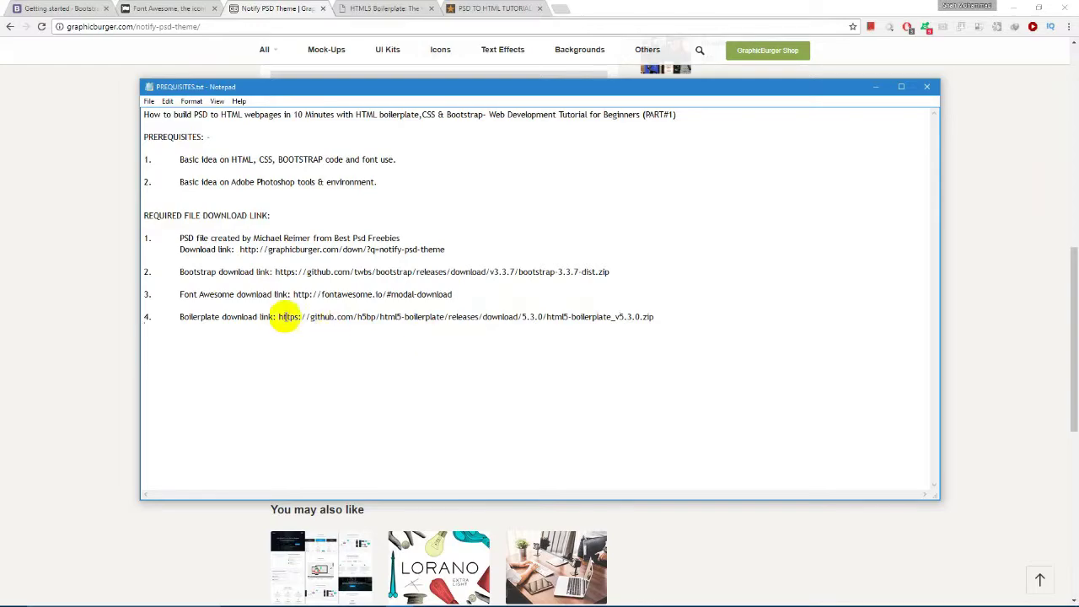
left_click(388, 9)
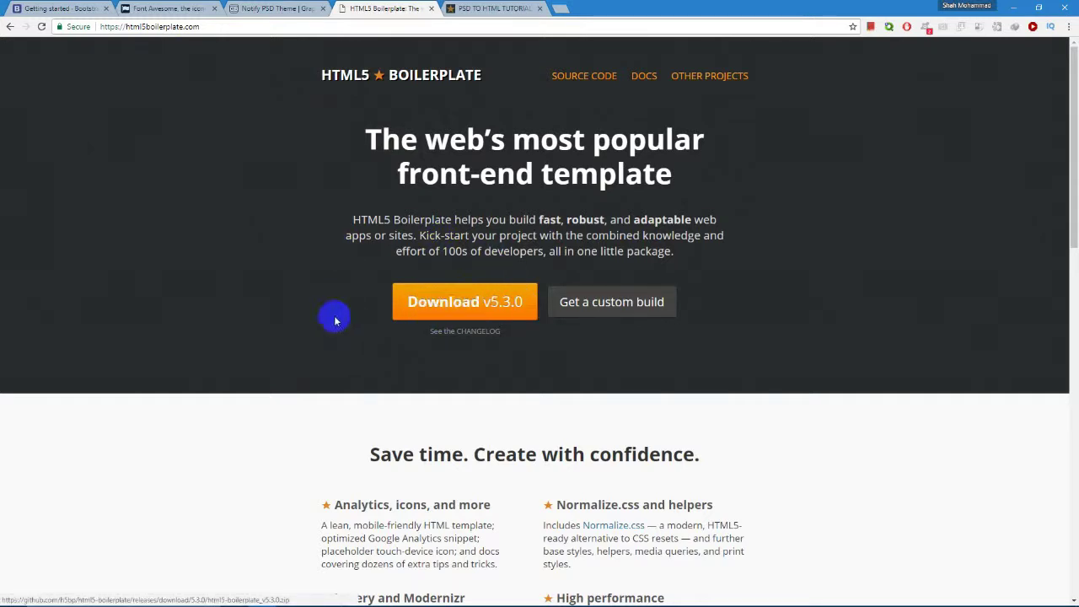
Step: Review the 14 items in the PSD TO HTML project folder, then return to PREQUISITES.txt
mouse_move(400, 595)
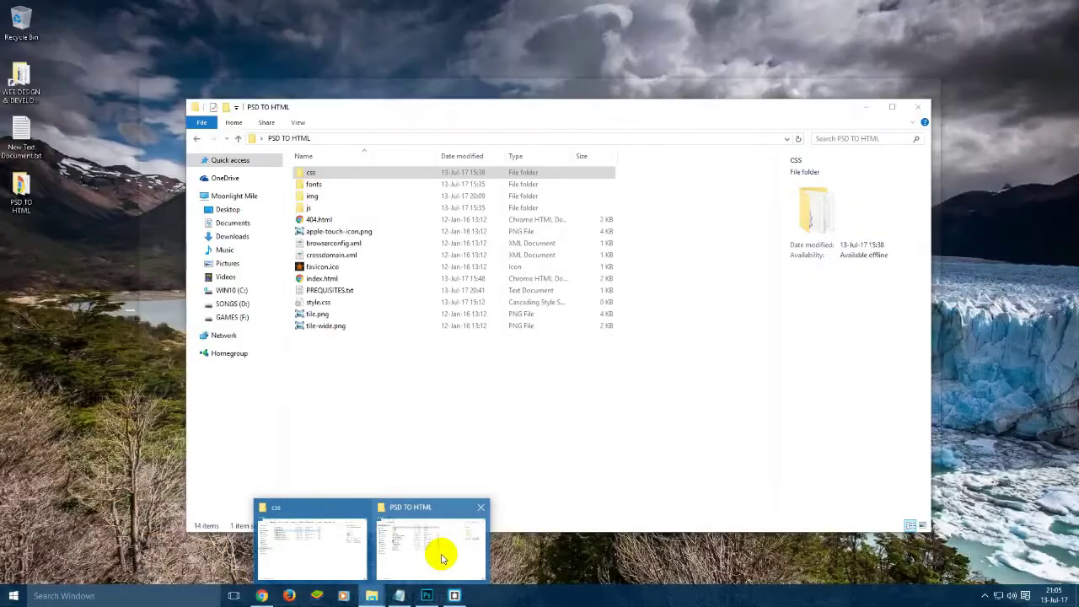
left_click(441, 554)
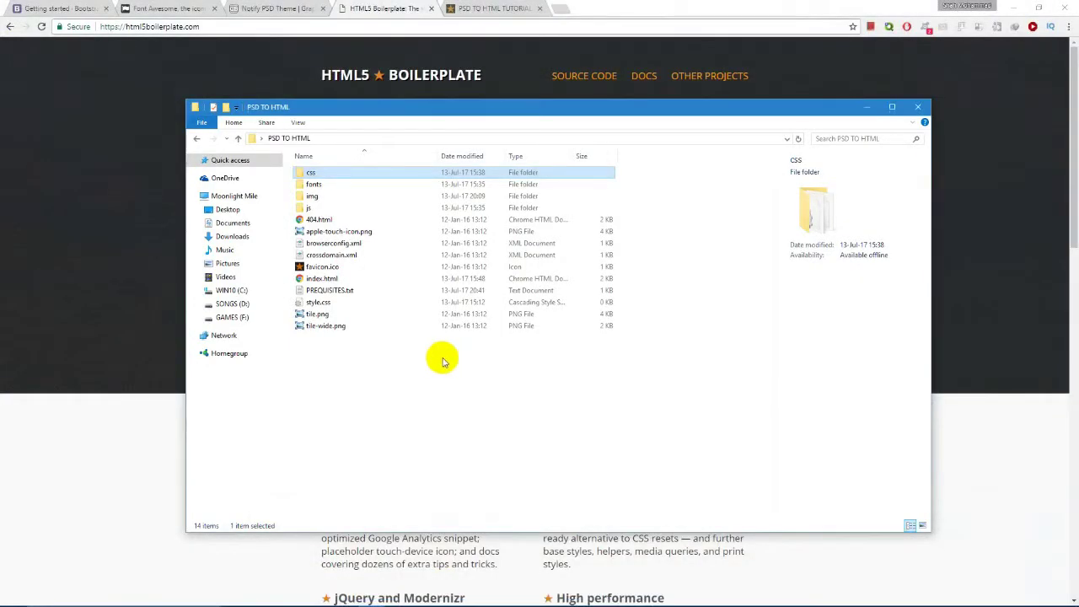
left_click_drag(353, 374, 309, 162)
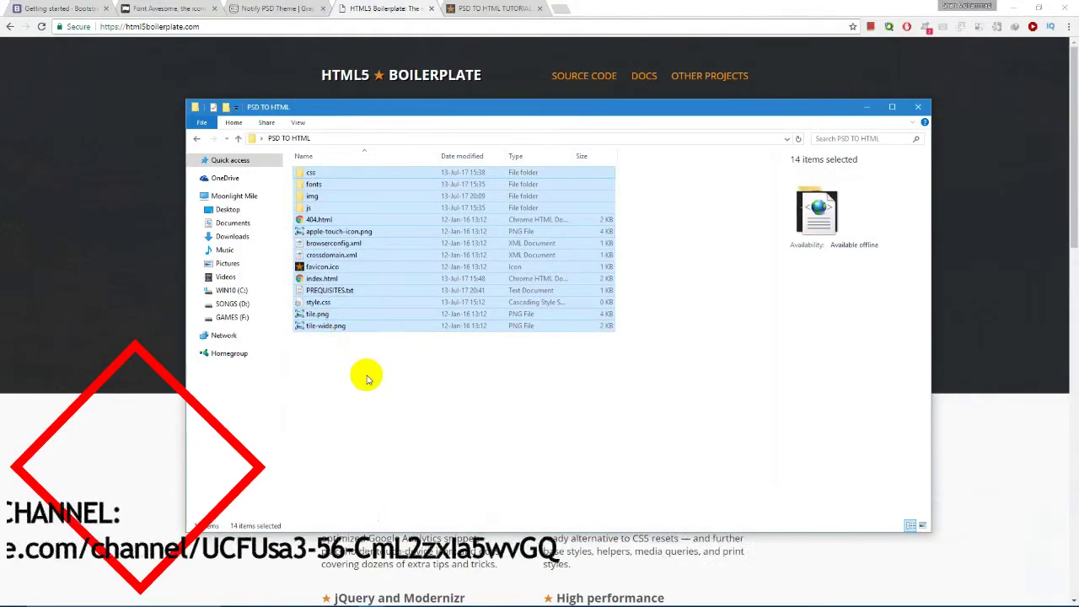
left_click(369, 364)
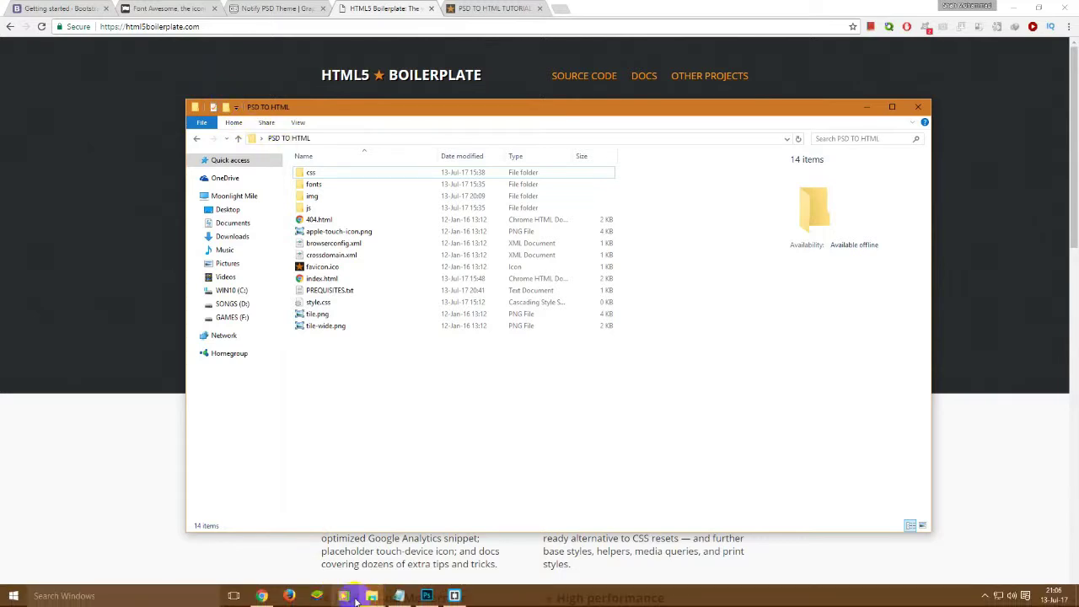
left_click(353, 597)
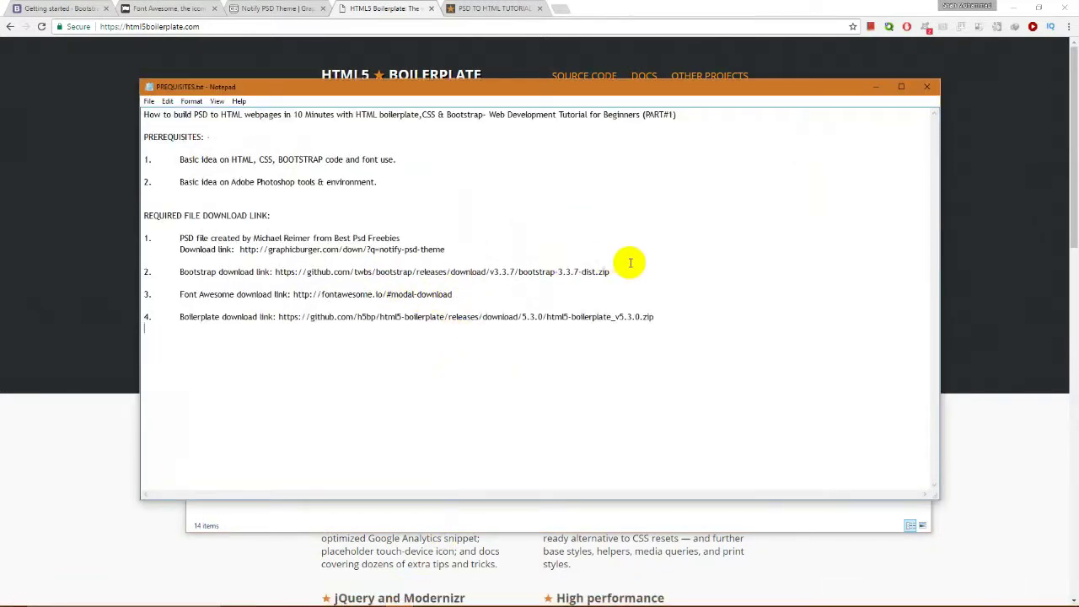
Step: Select the Bootstrap URL in the notes and switch to Chrome's Bootstrap Getting started tab
left_click_drag(609, 272, 276, 271)
left_click(80, 12)
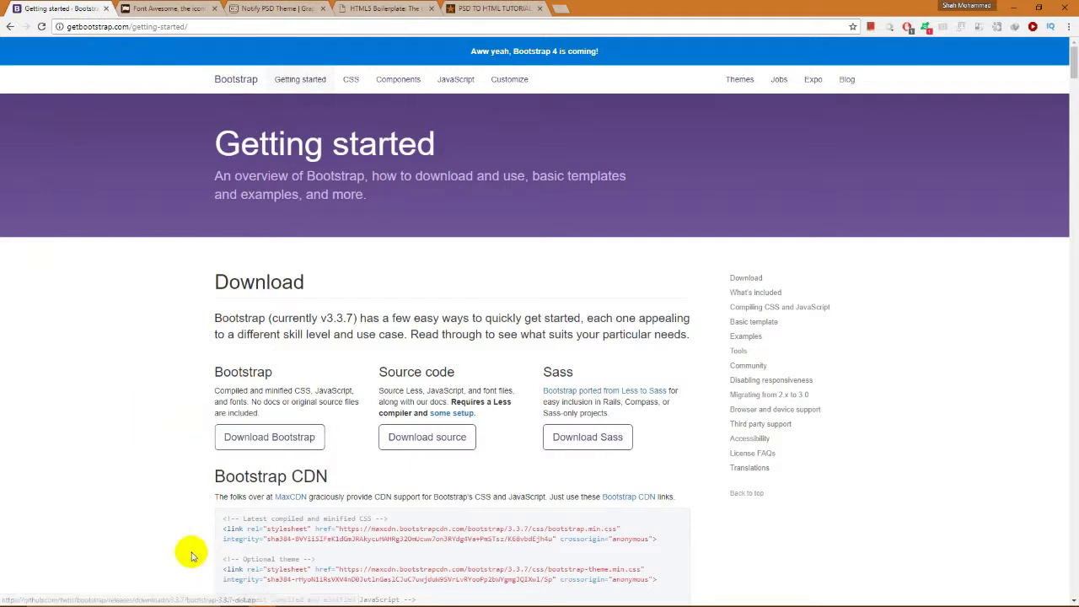
Step: Browse SETUP FILES > bootstrap-3.3.7-dist > css and select bootstrap.min.css
mouse_move(372, 597)
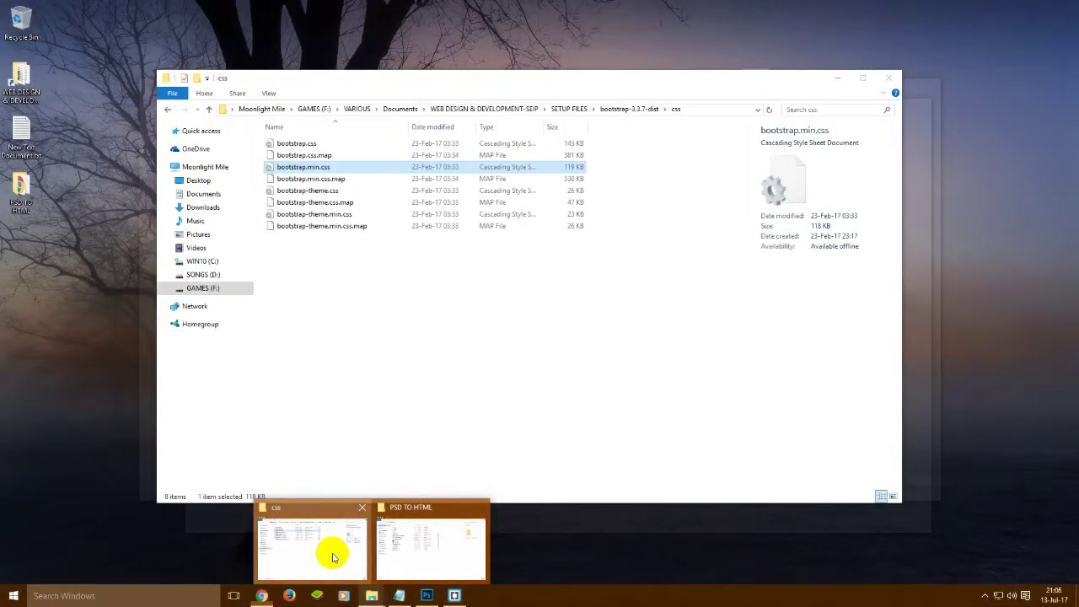
left_click(333, 554)
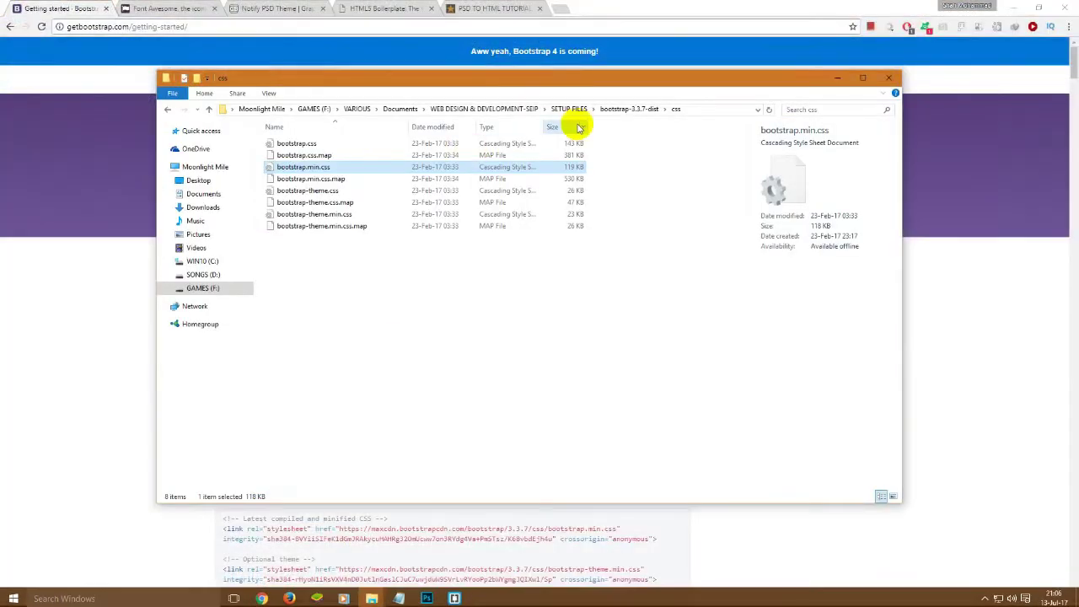
left_click(569, 108)
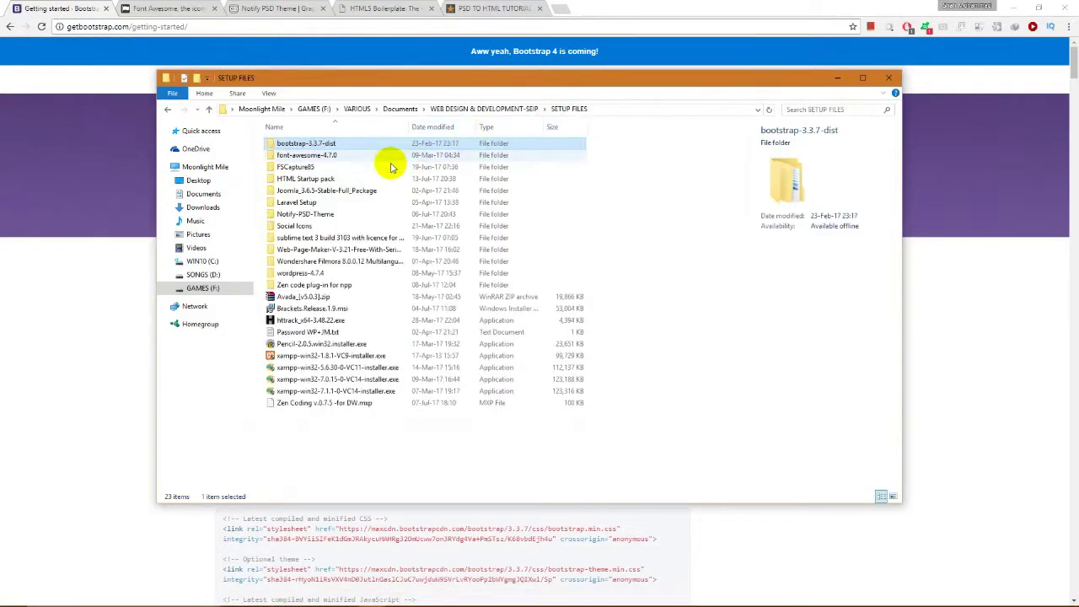
double_click(355, 145)
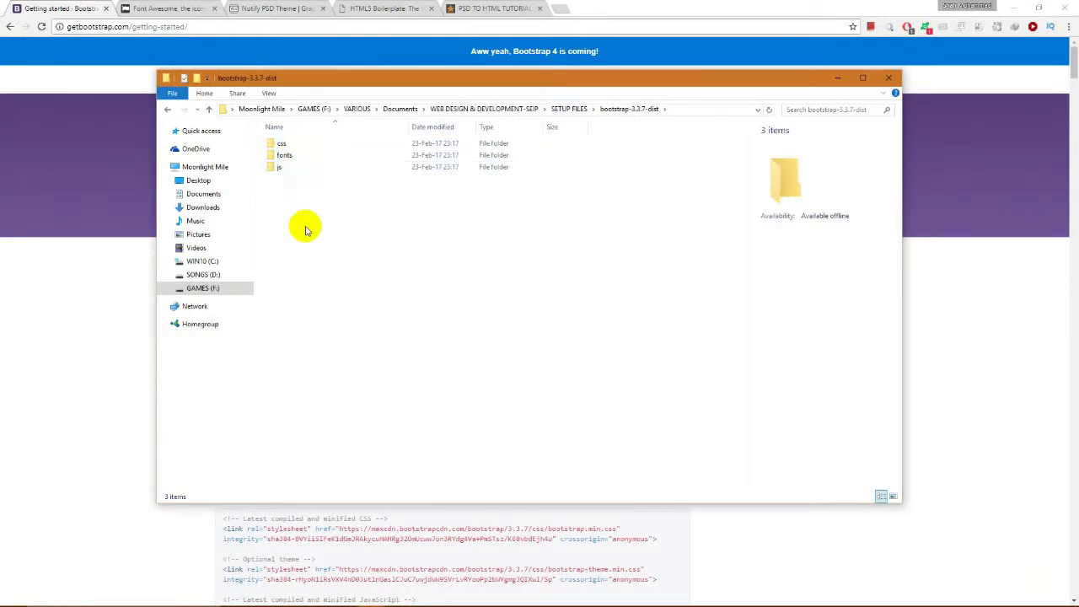
double_click(281, 144)
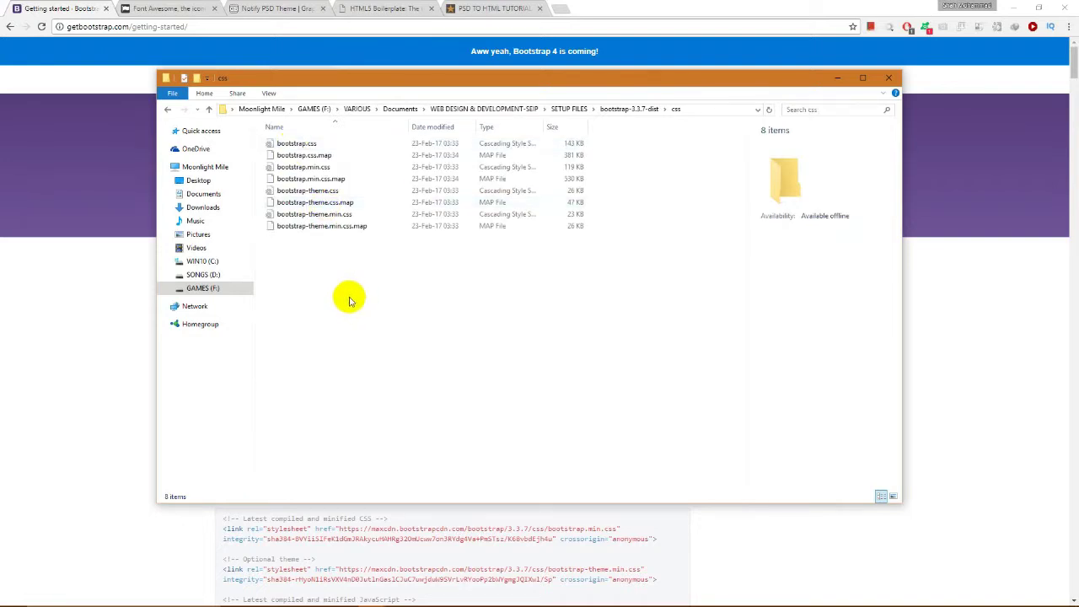
left_click(304, 167)
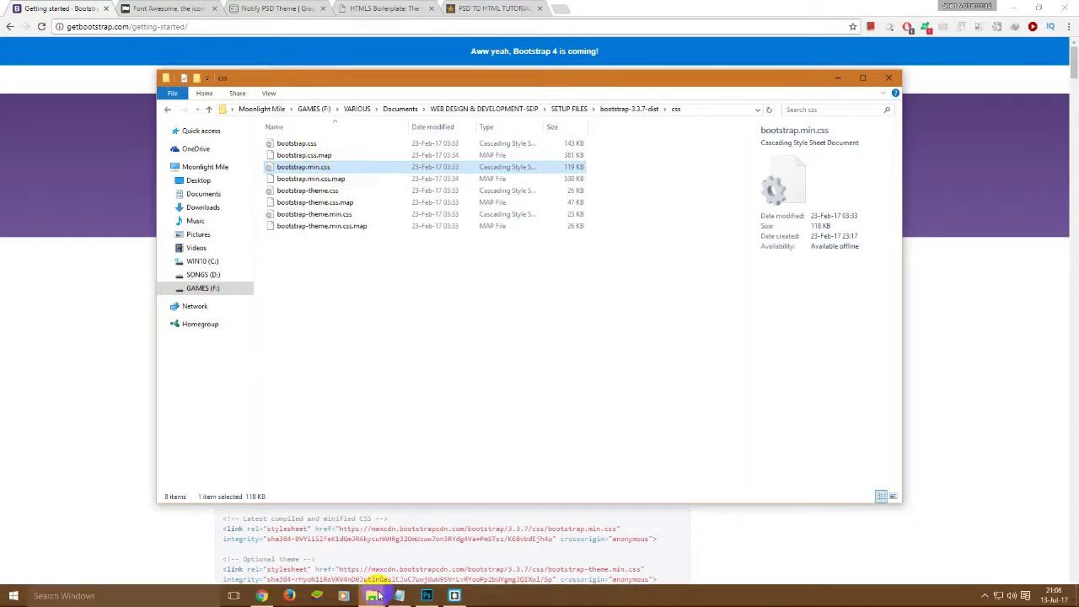
Step: Open the PSD TO HTML project's css folder to confirm bootstrap.min.css, then return to Chrome
left_click(375, 597)
left_click(448, 549)
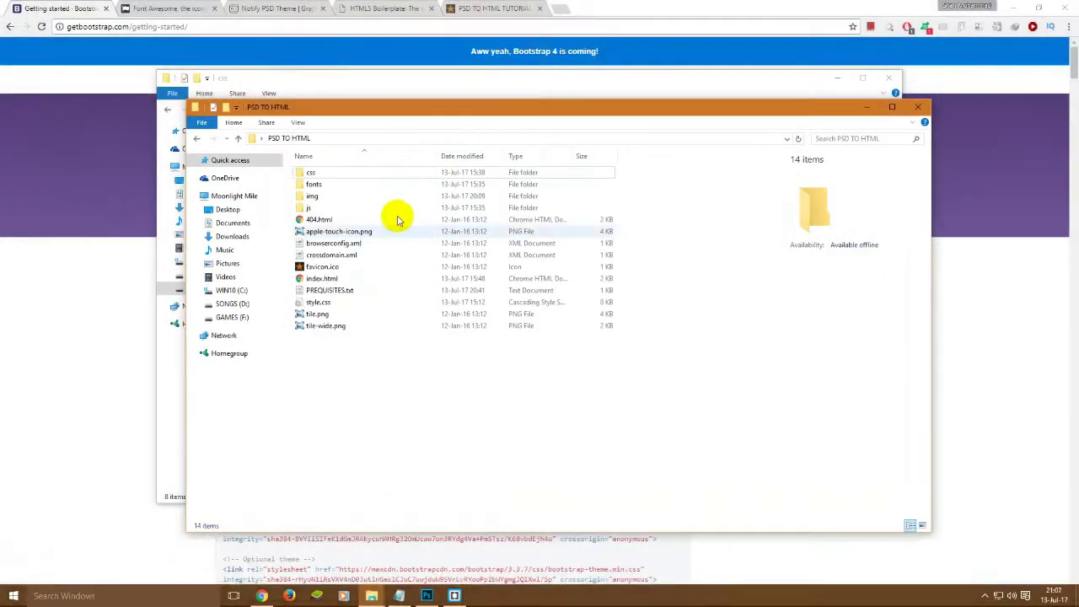
left_click(310, 173)
double_click(310, 173)
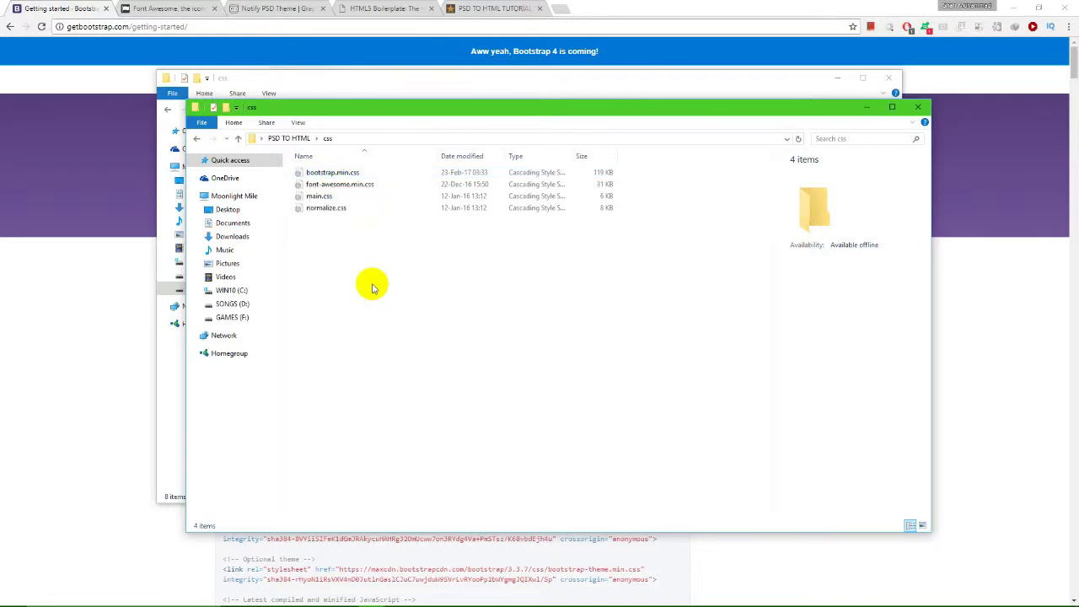
left_click(268, 46)
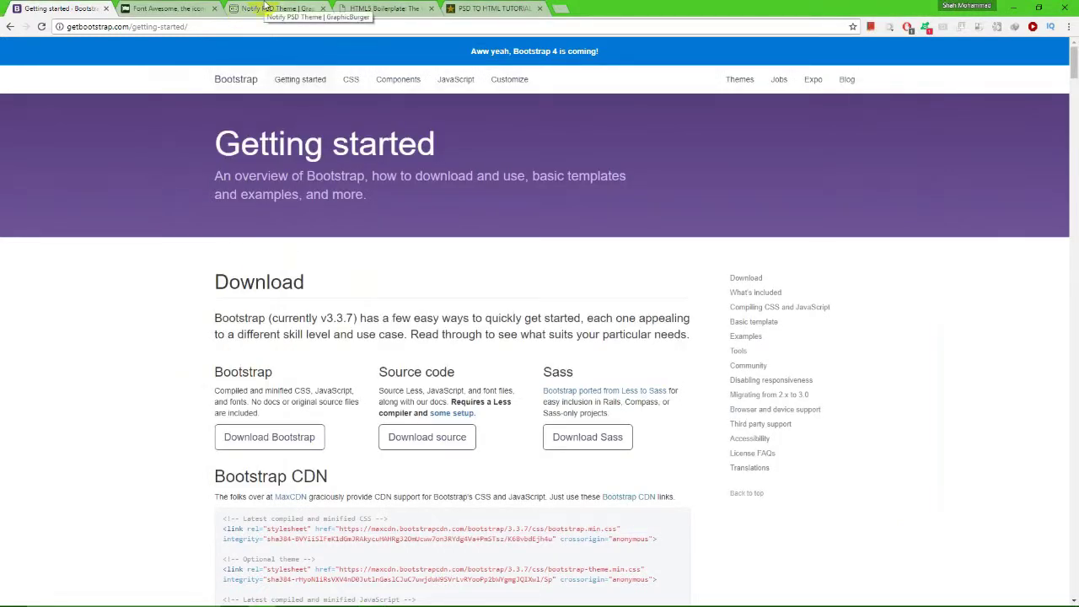
left_click(268, 8)
scroll(272, 219, "up", 5)
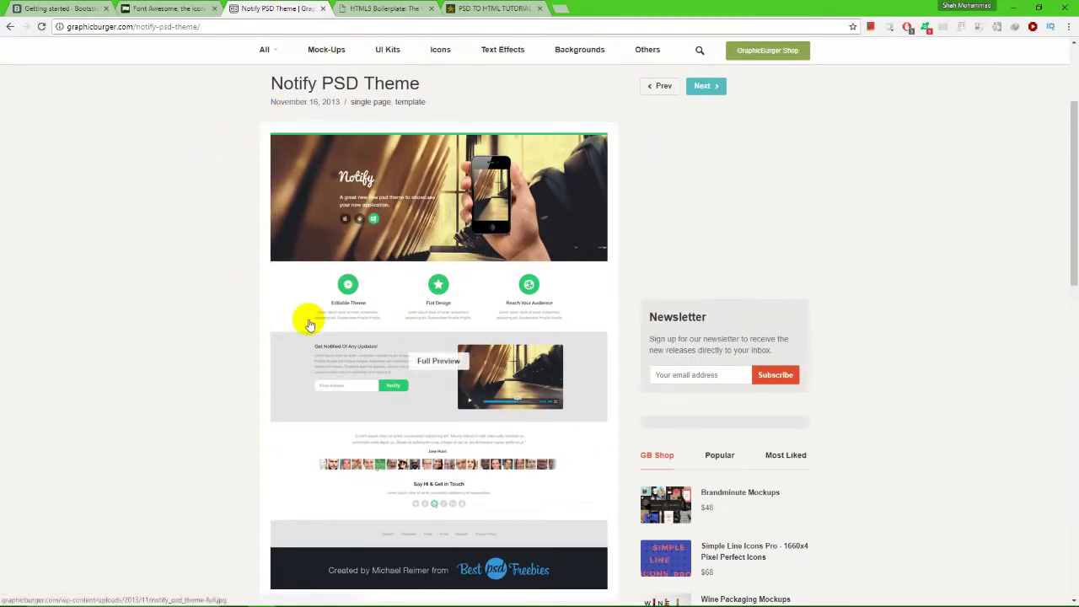
left_click(329, 267)
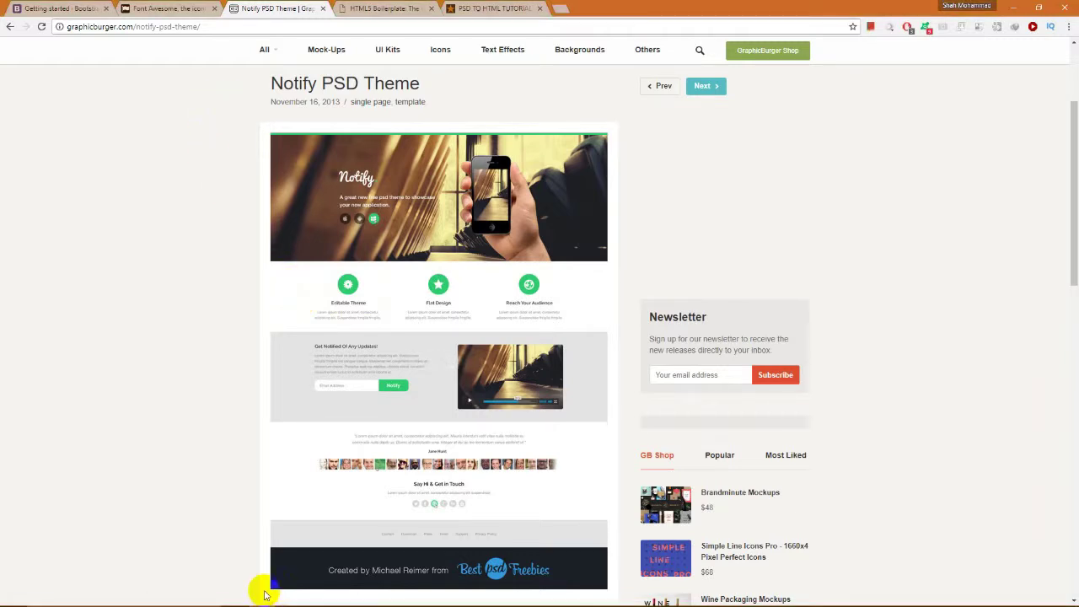
Step: Select the Font Awesome URL in the notes and switch to the fontawesome.io 4.7.0 page
left_click(408, 598)
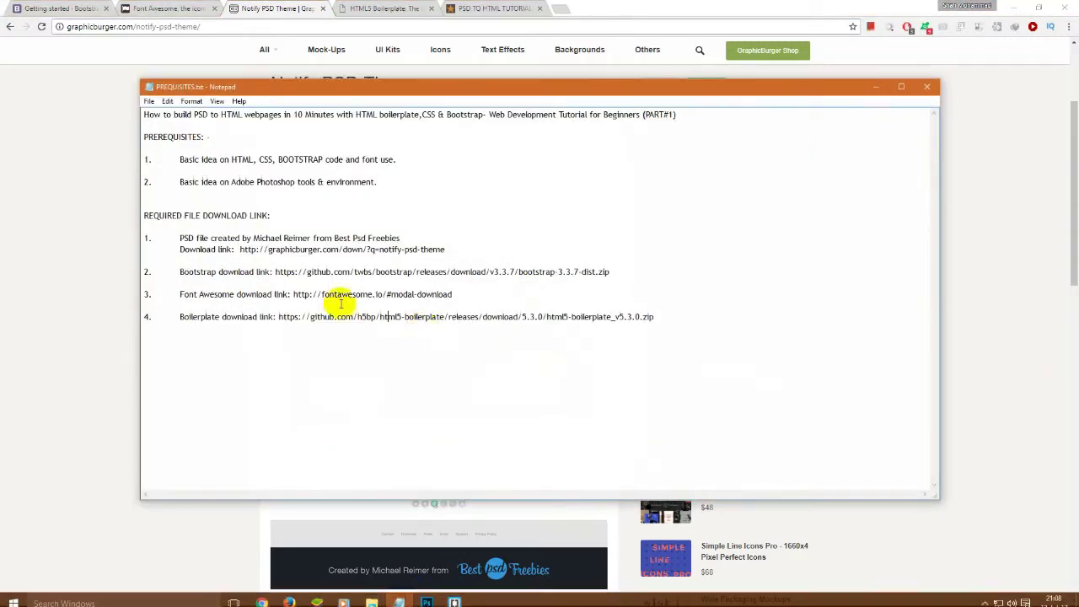
left_click_drag(461, 298, 286, 292)
left_click(476, 295)
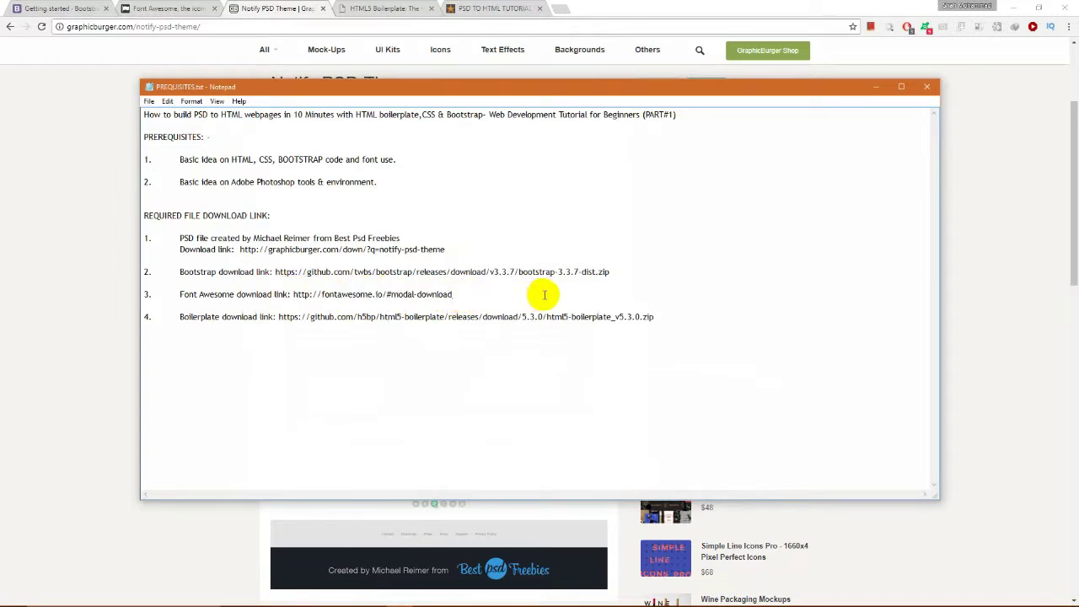
left_click(179, 11)
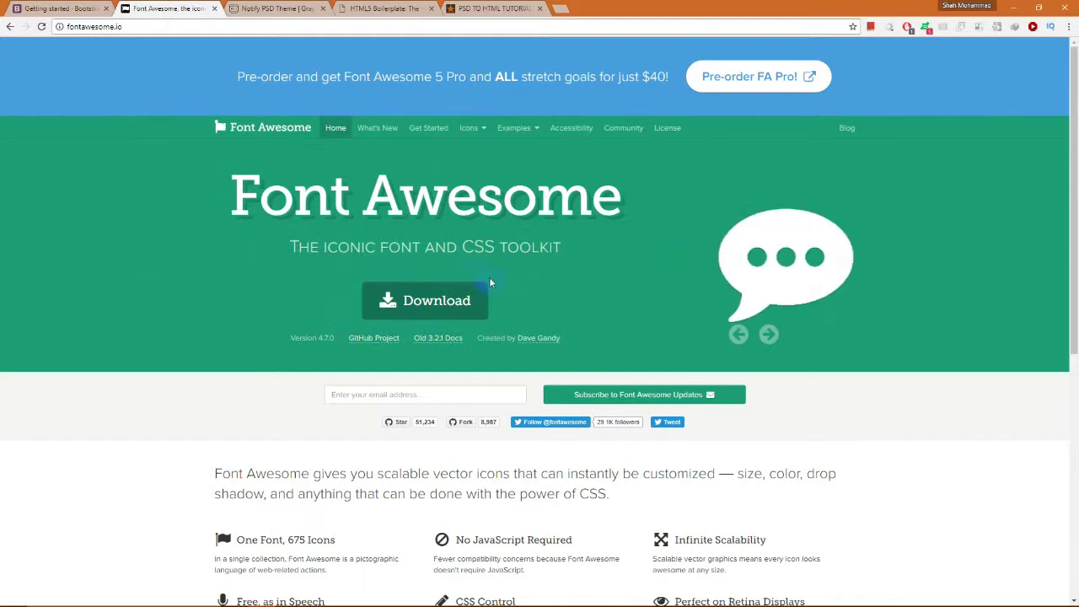
left_click(437, 309)
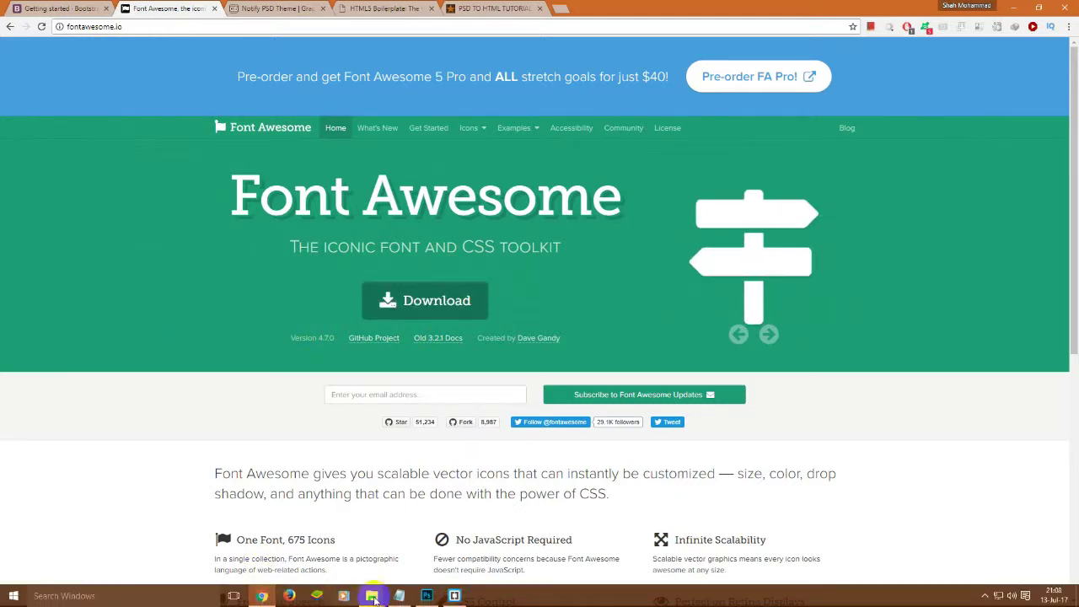
mouse_move(376, 597)
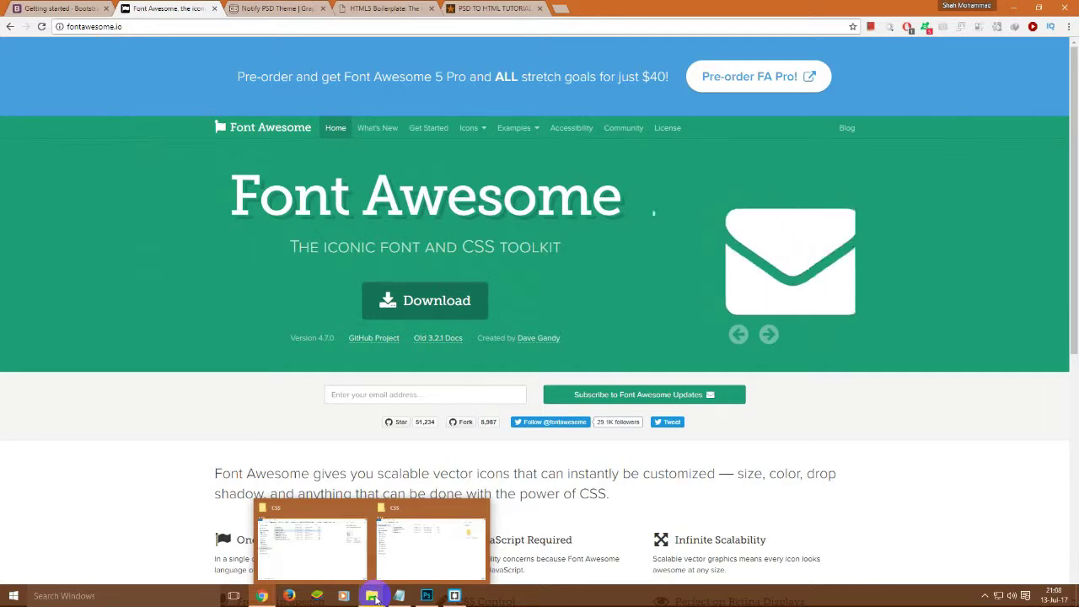
Step: Browse to font-awesome-4.7.0's css folder and select font-awesome.min.css
left_click(312, 544)
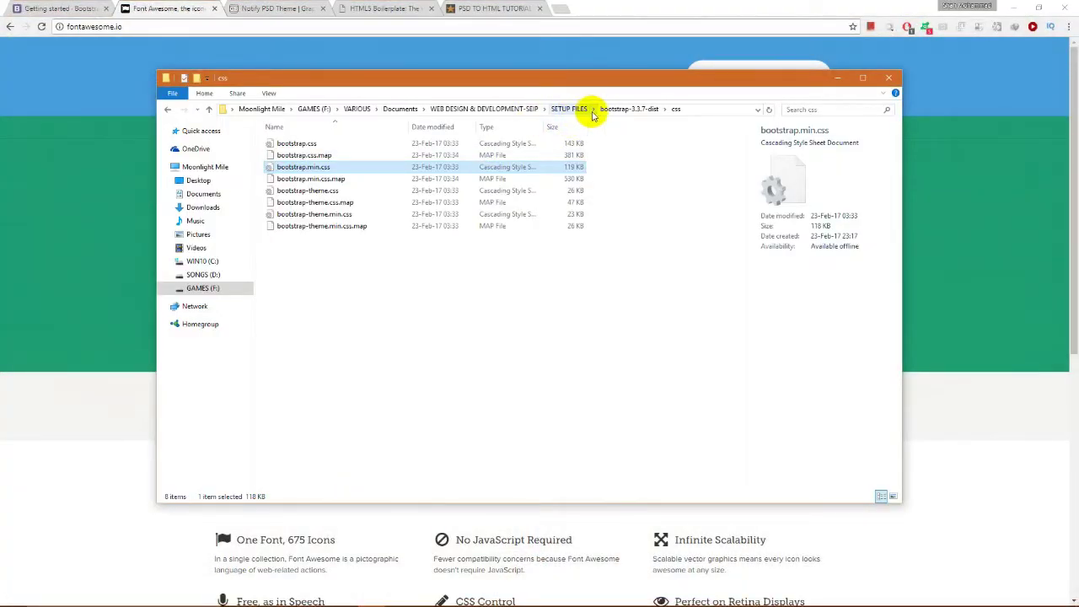
left_click(593, 110)
left_click(607, 137)
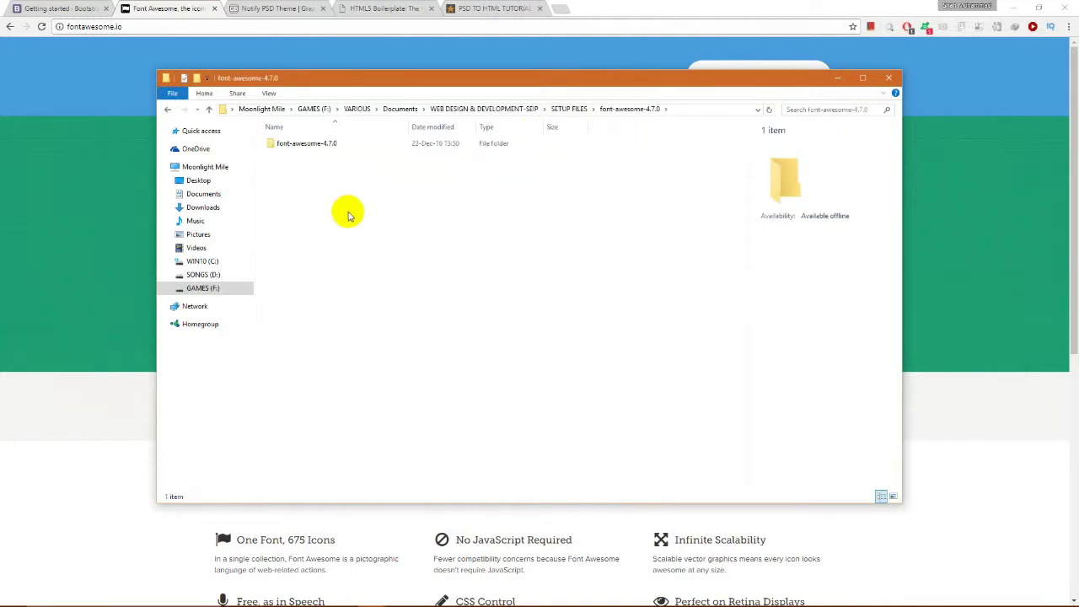
double_click(290, 147)
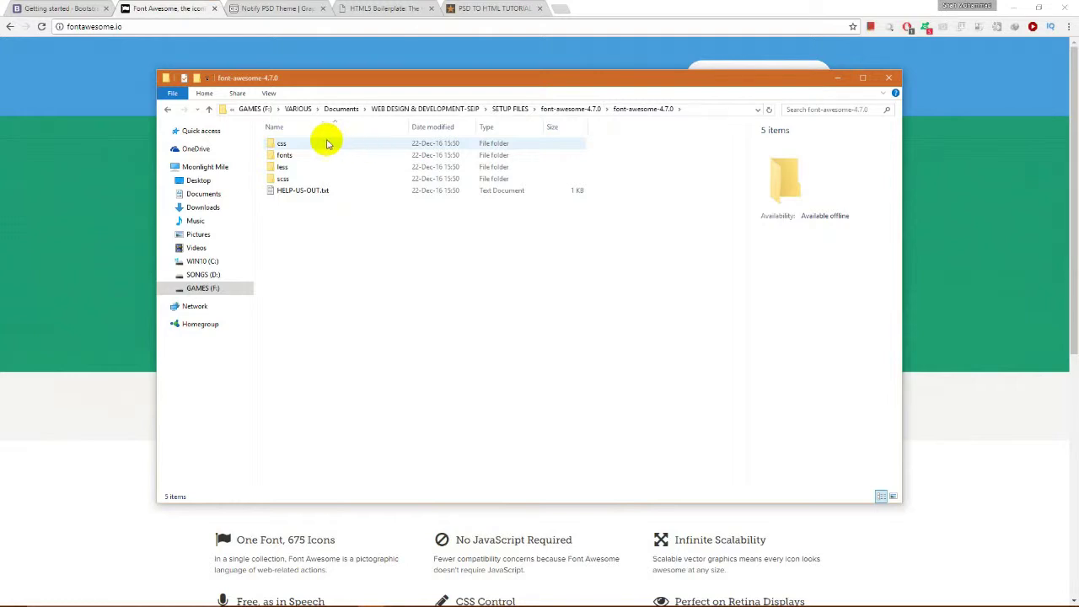
double_click(295, 145)
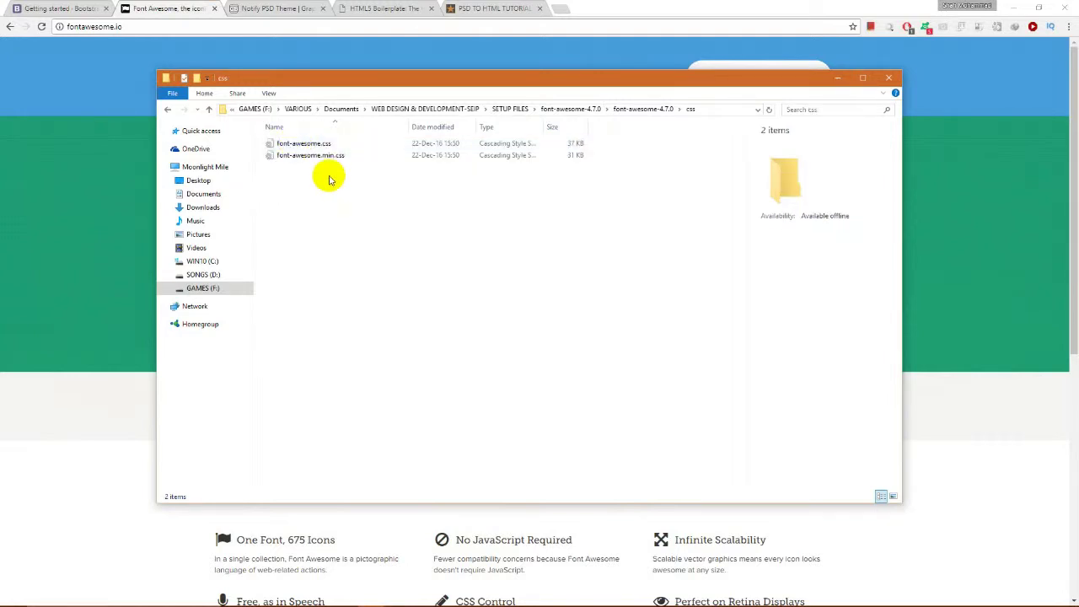
left_click(286, 155)
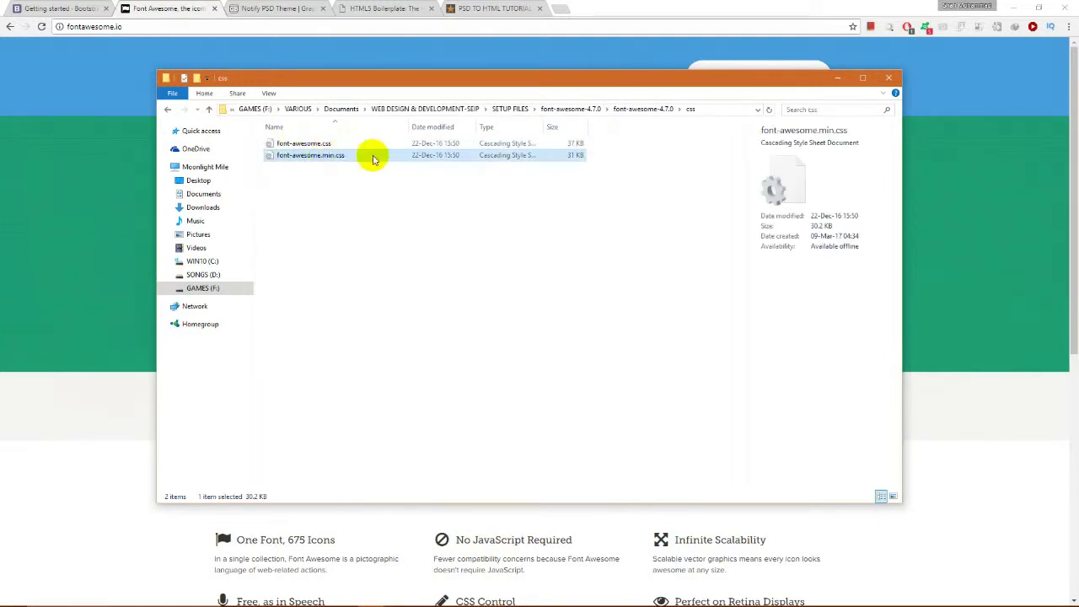
Step: Confirm font-awesome.min.css is present in the project's css folder
left_click(371, 596)
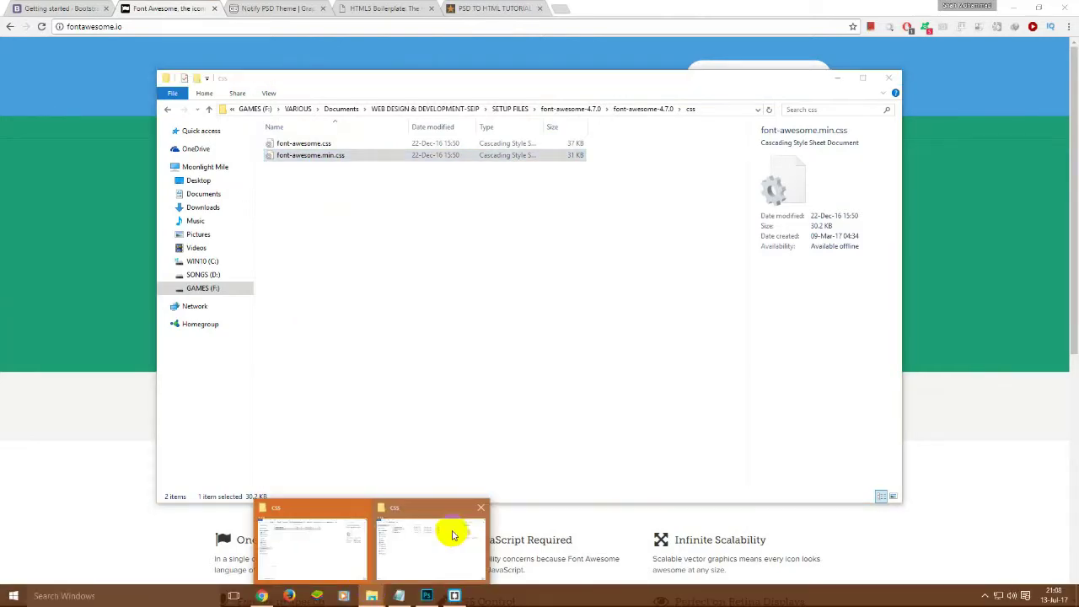
left_click(447, 536)
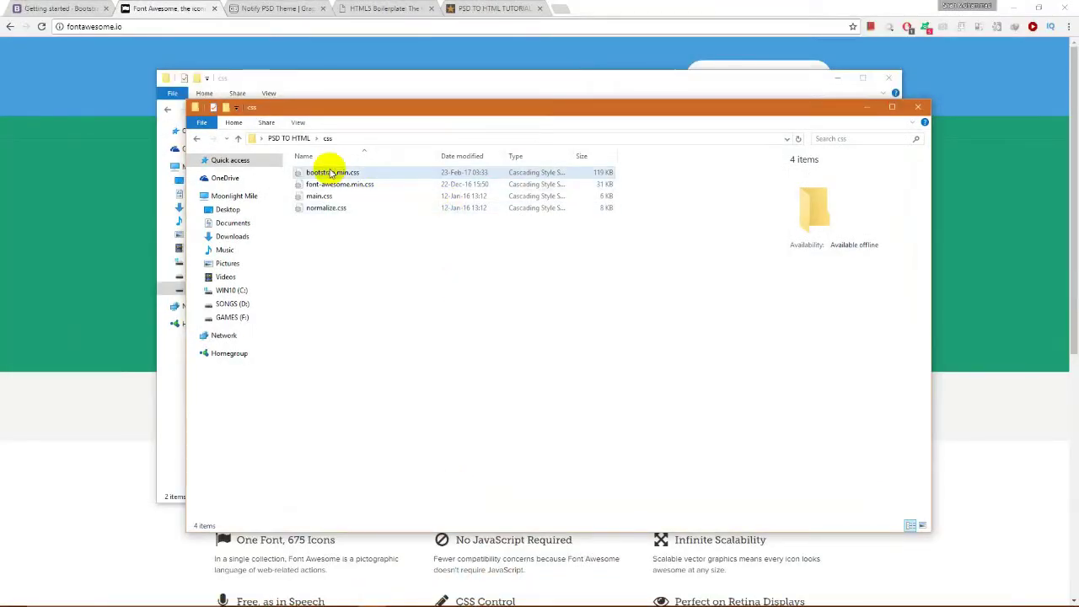
left_click(402, 103)
left_click(361, 184)
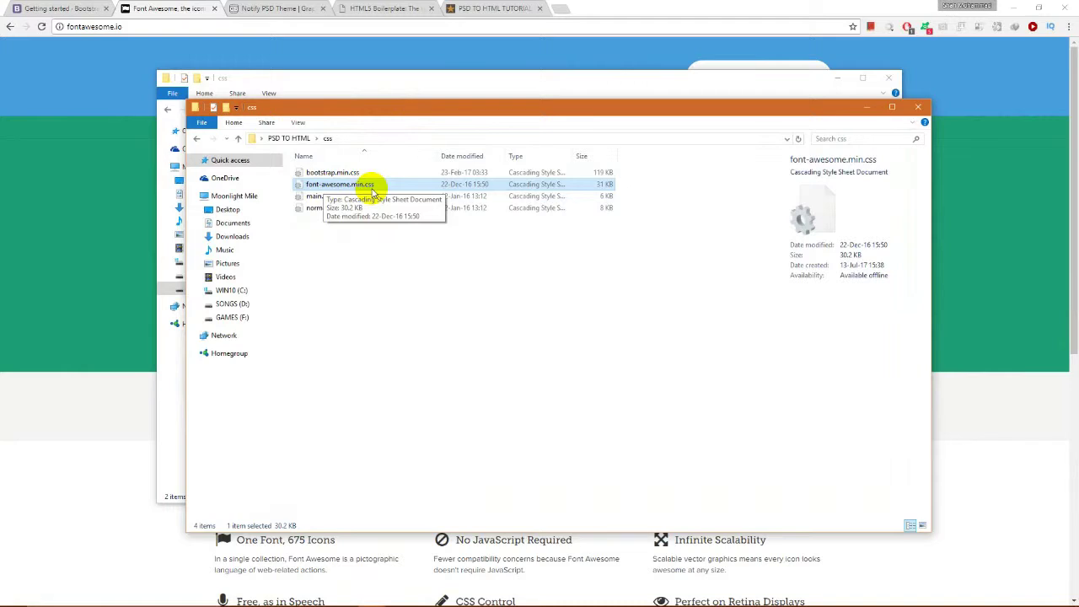
Step: Check the Font Awesome fonts folder, then the PSD TO HTML project's fonts folder
left_click(414, 79)
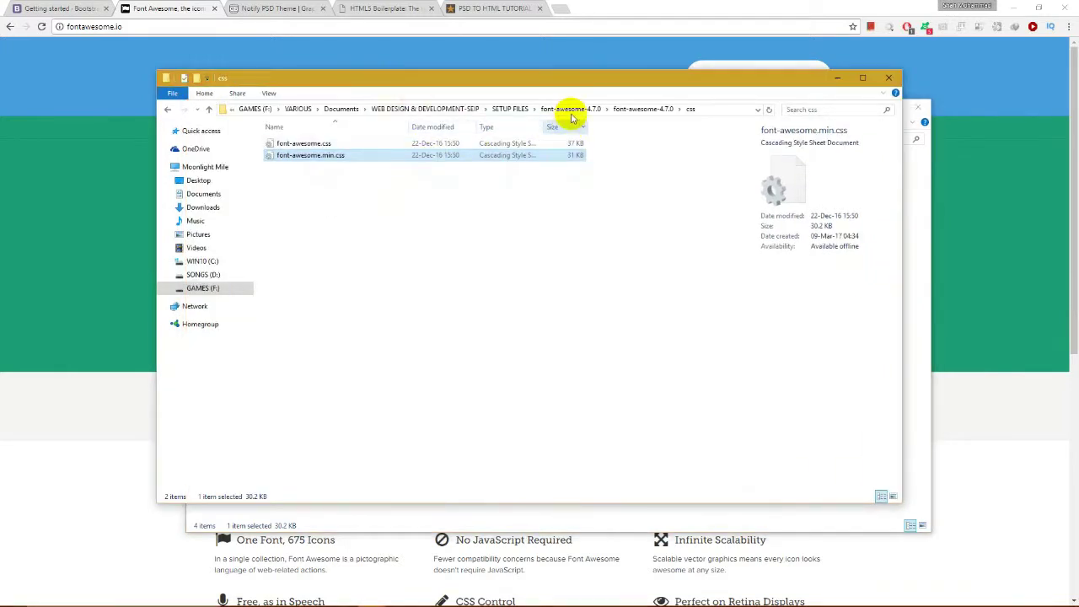
left_click(628, 110)
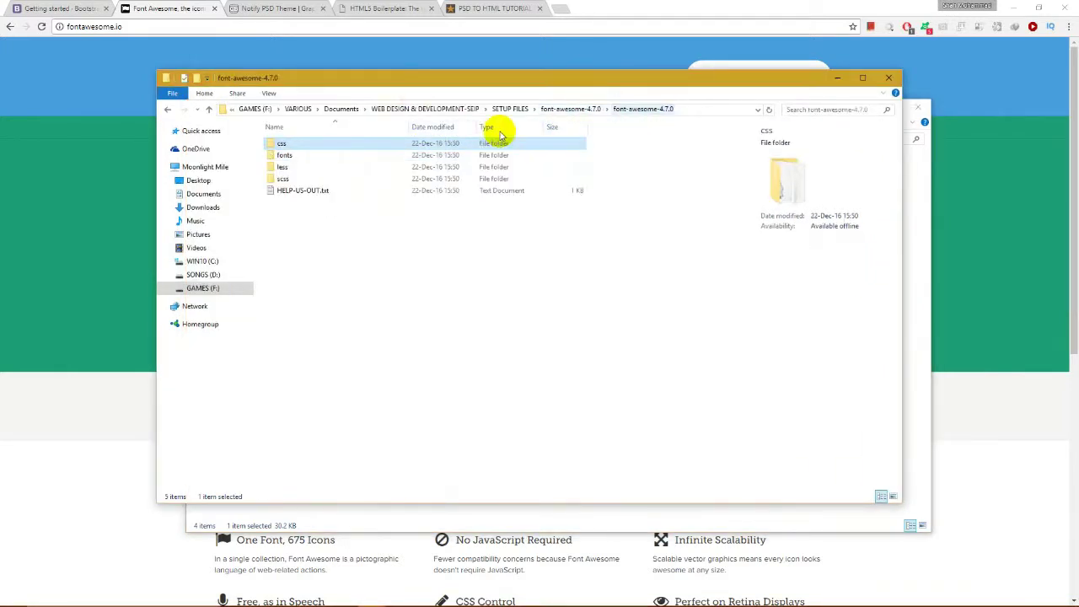
double_click(287, 156)
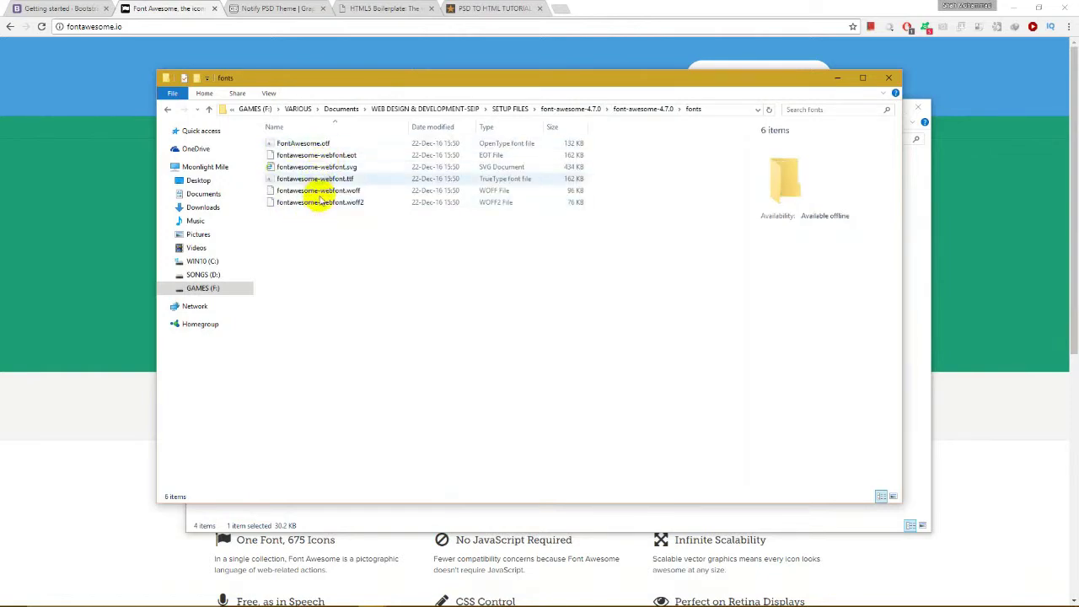
left_click(624, 109)
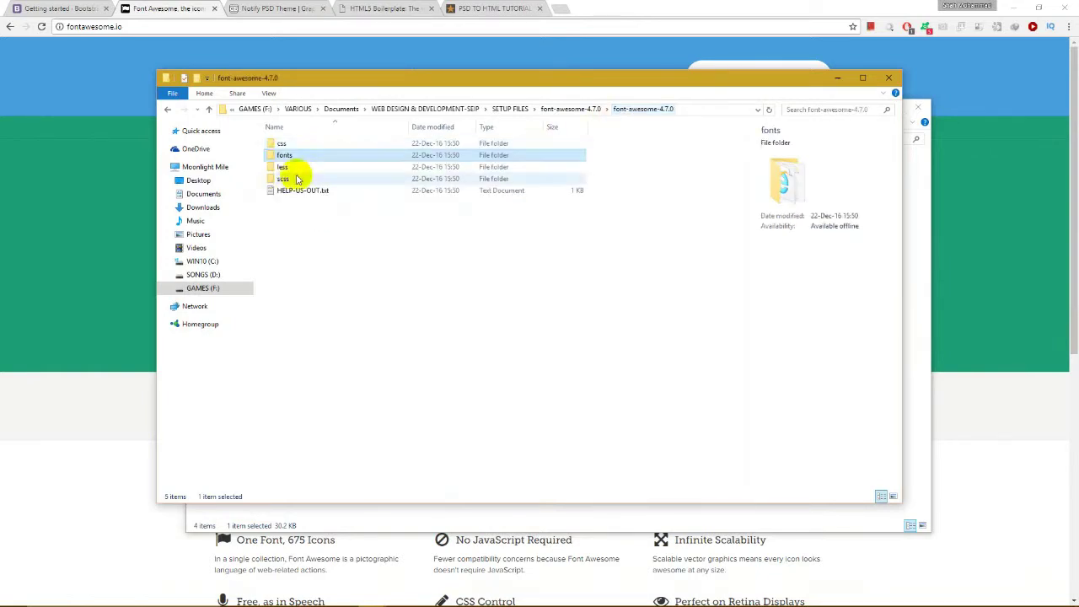
left_click(386, 512)
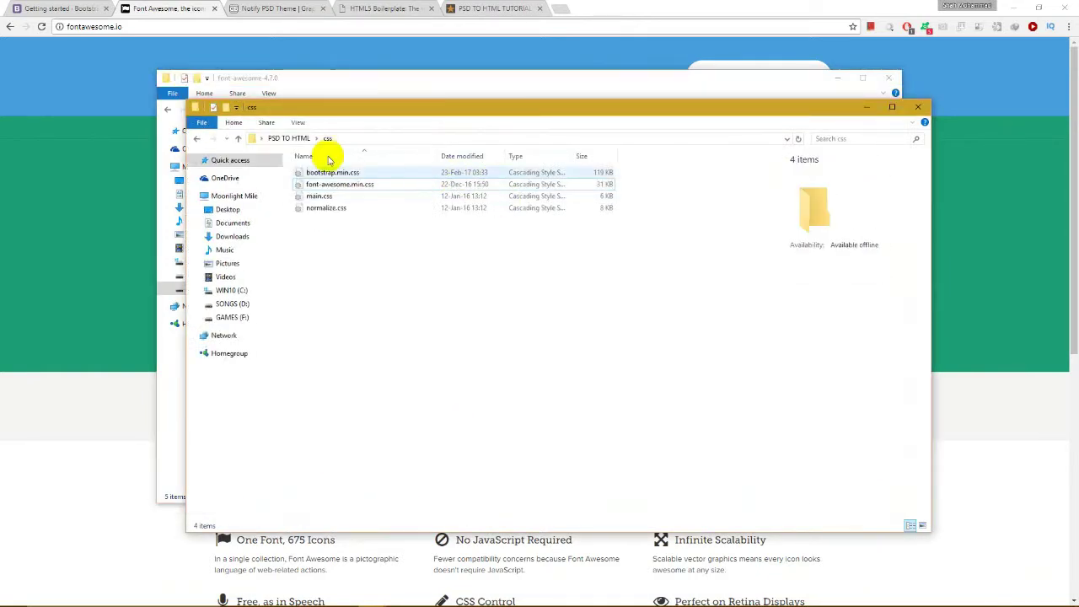
left_click(289, 138)
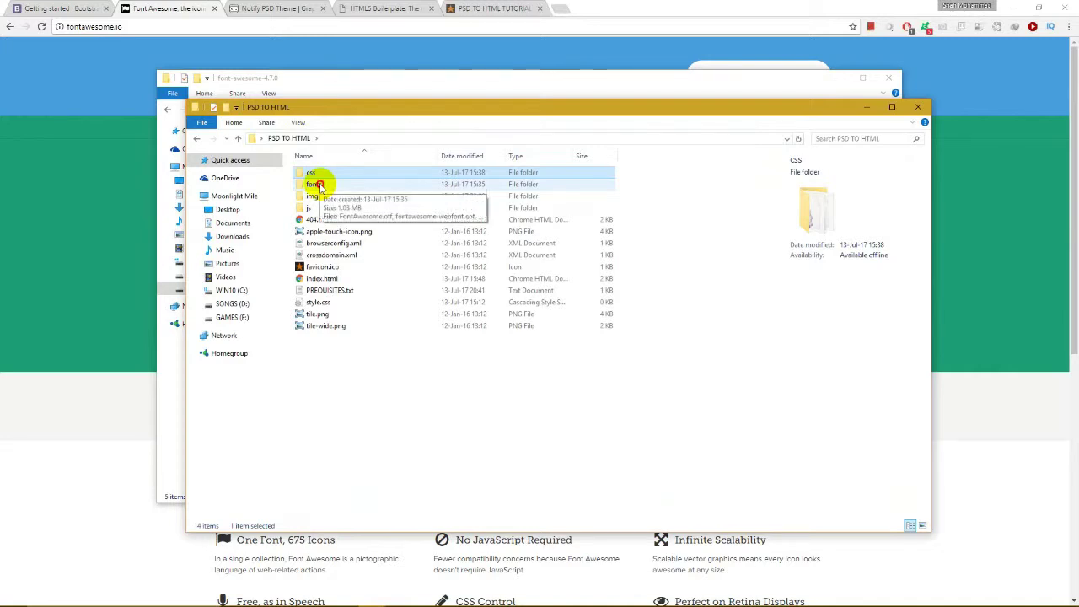
double_click(318, 183)
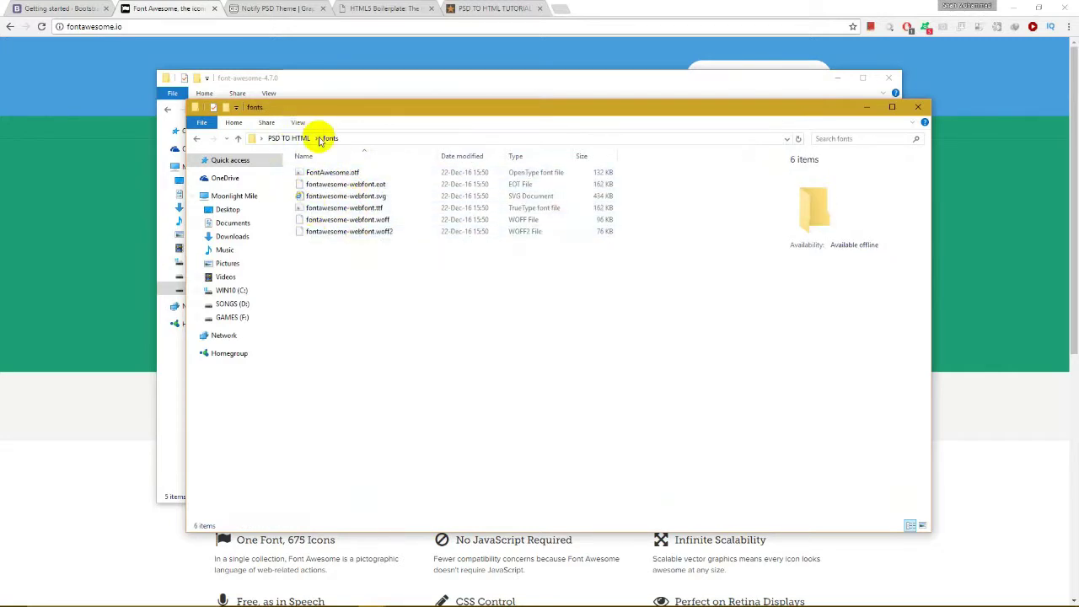
left_click(290, 139)
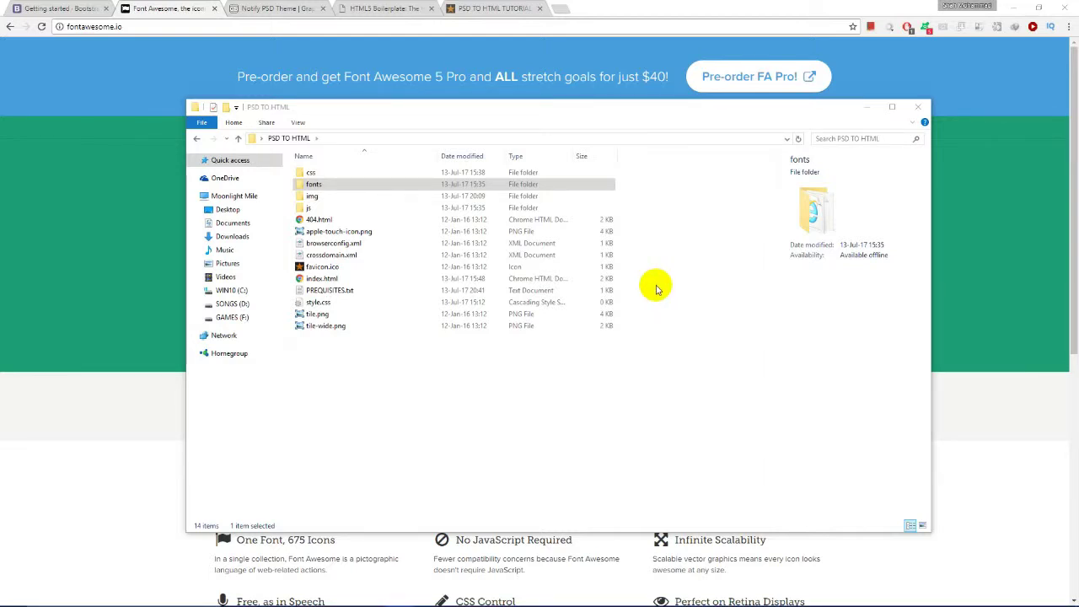
left_click(455, 597)
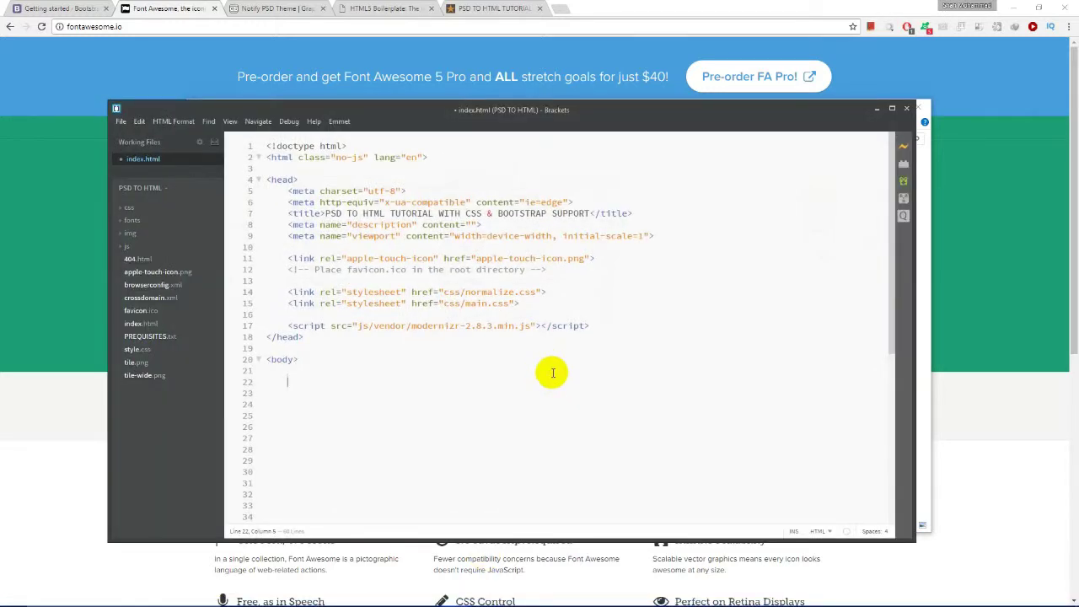
scroll(552, 374, "down", 5)
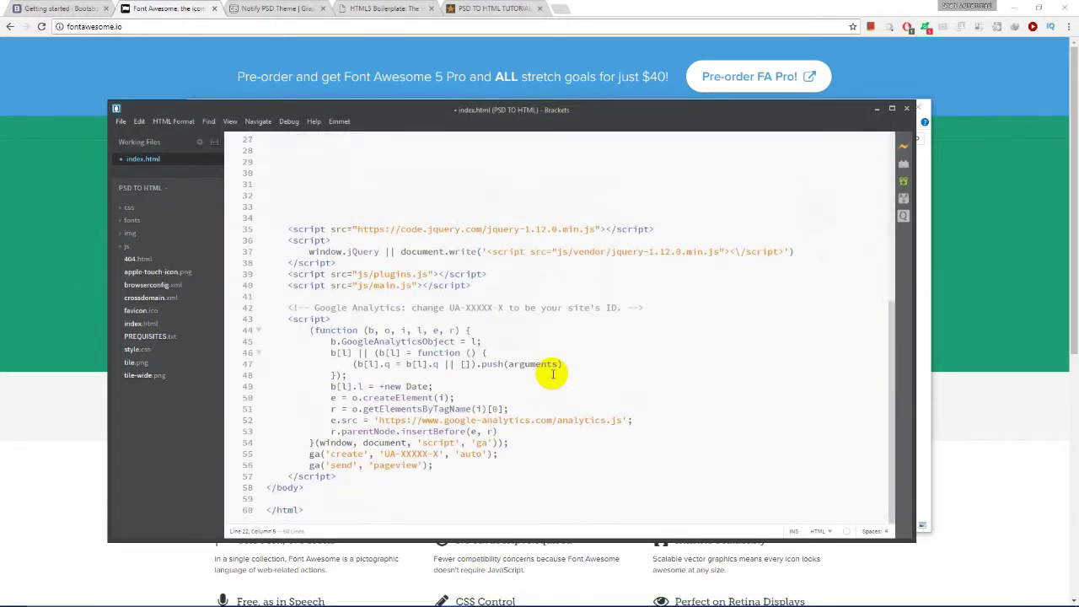
scroll(552, 374, "up", 5)
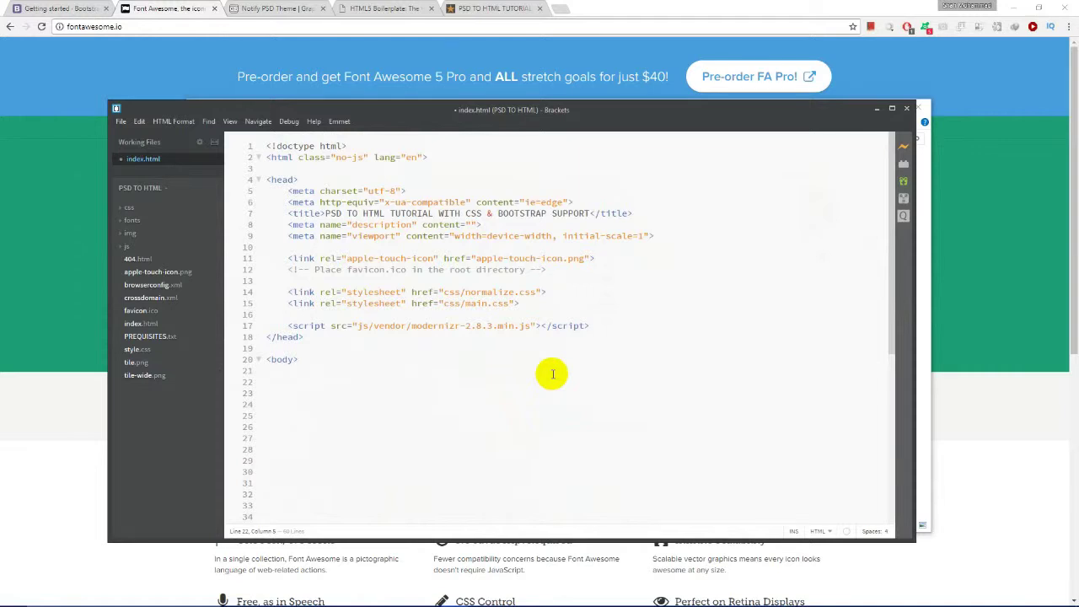
scroll(552, 373, "down", 2)
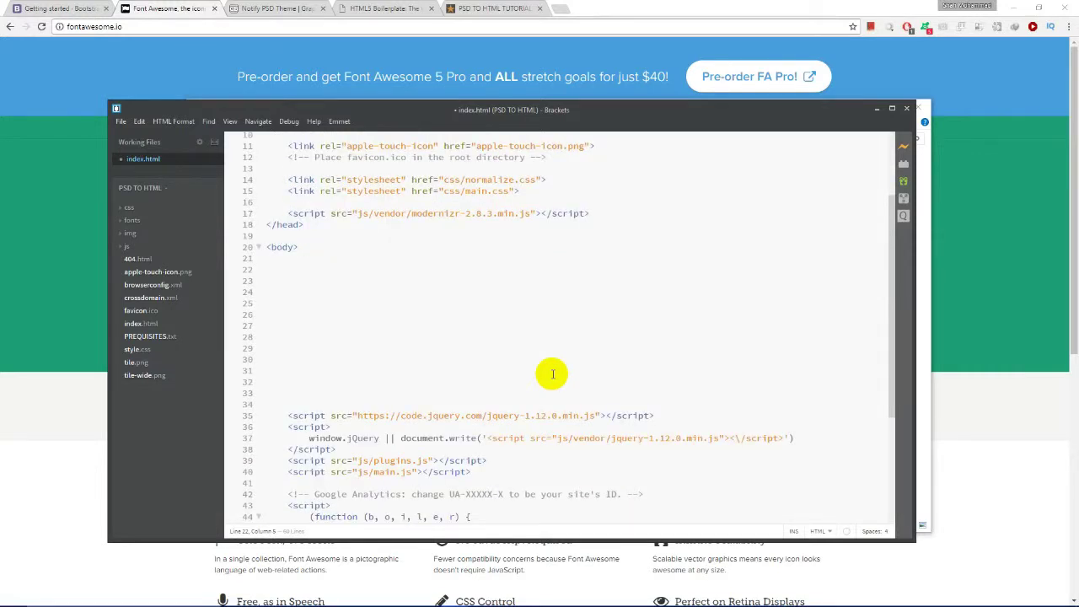
scroll(552, 374, "down", 3)
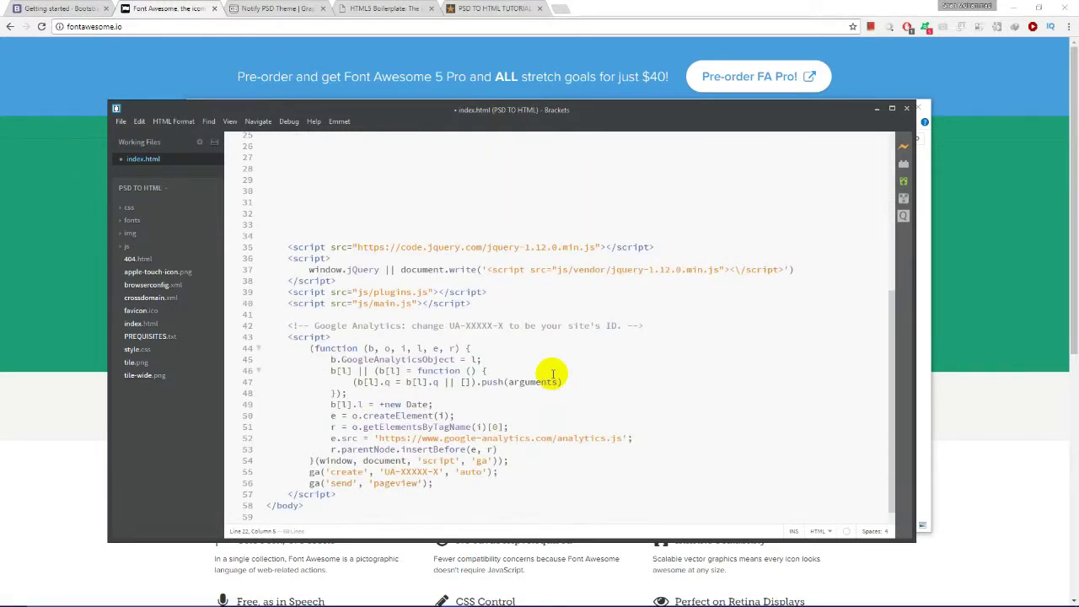
mouse_move(506, 602)
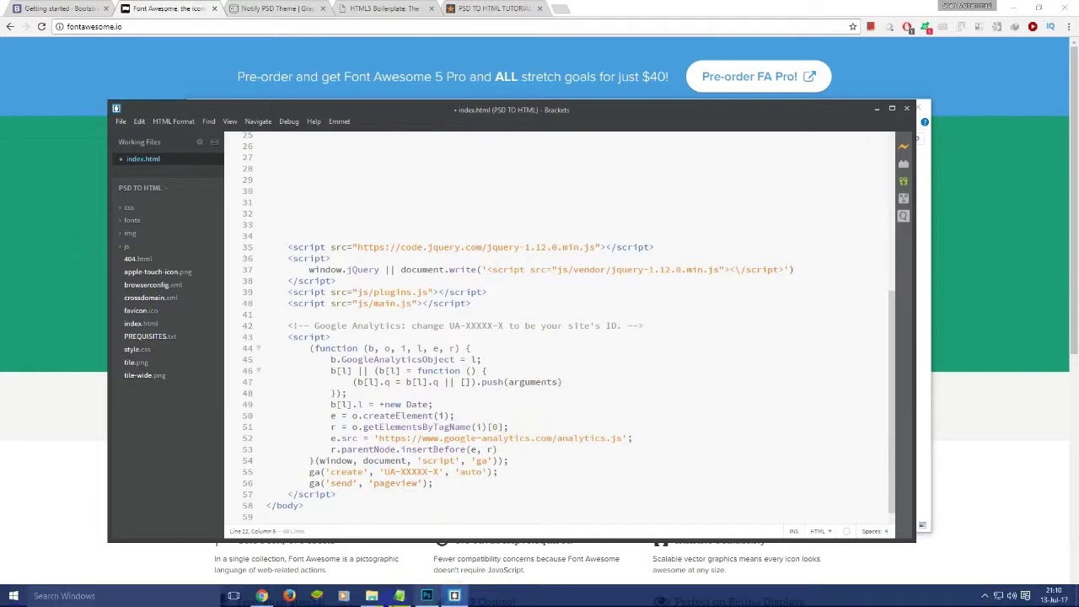
left_click(372, 596)
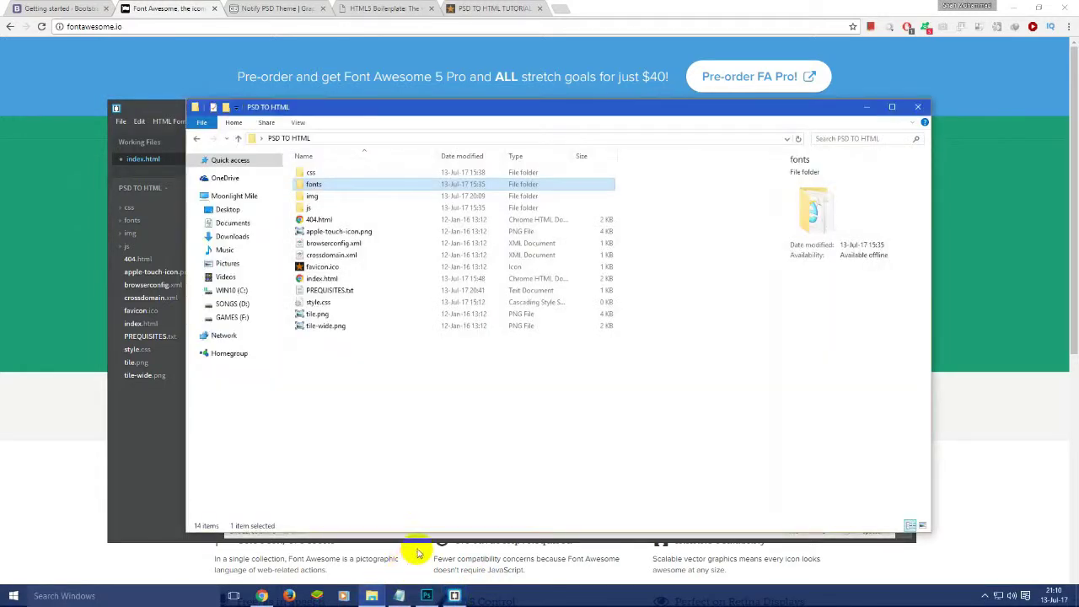
left_click(316, 278)
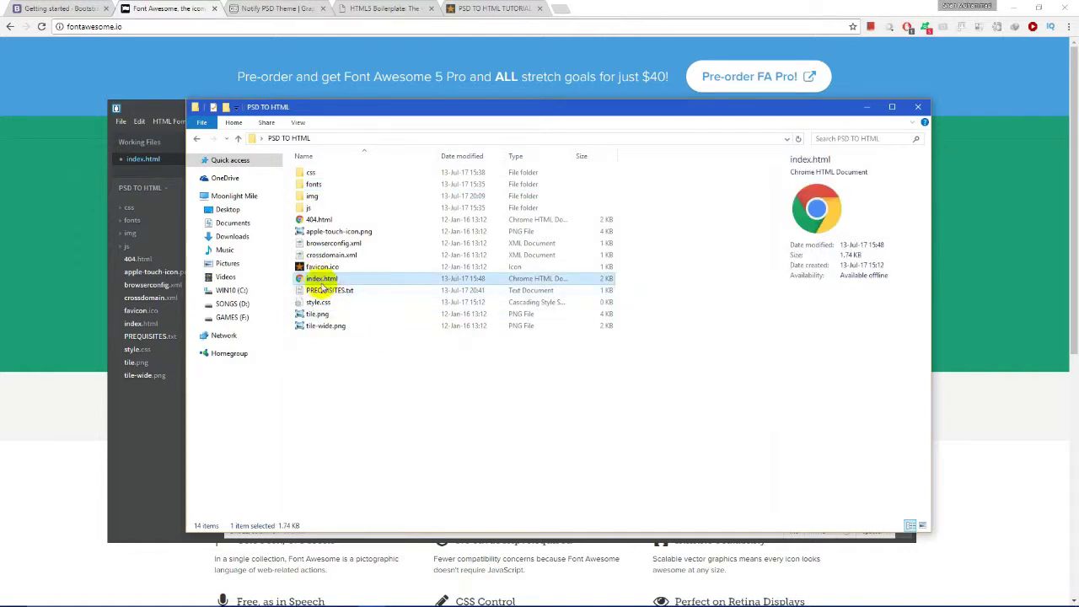
left_click(918, 106)
scroll(493, 287, "up", 8)
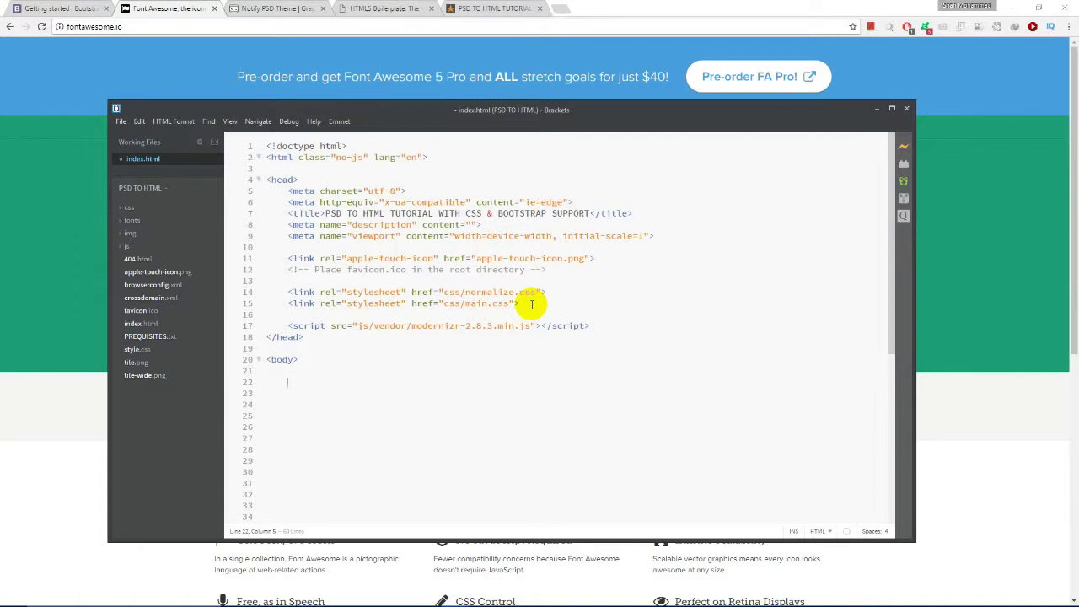
Step: Add a css/bootstrap.min.css stylesheet link after main.css using the Emmet 'link' expansion
key("Return")
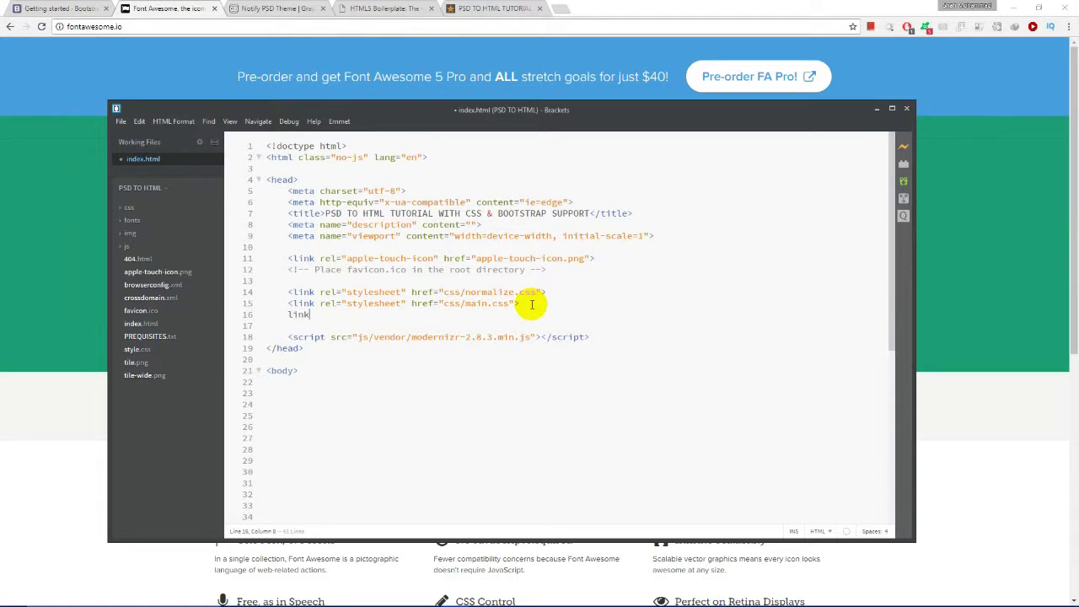
type("link")
key("Tab")
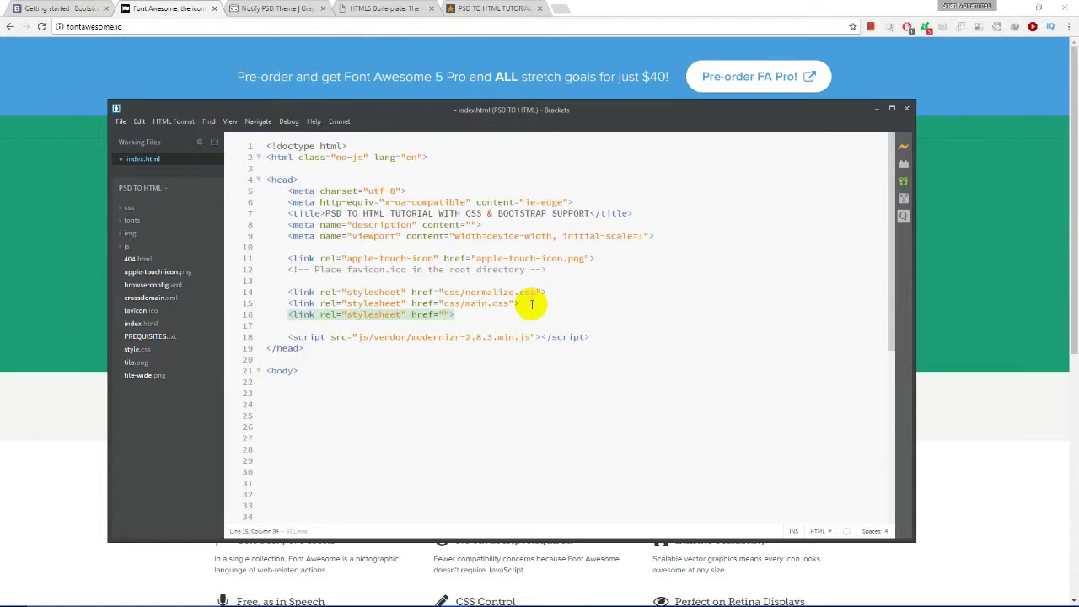
type("css")
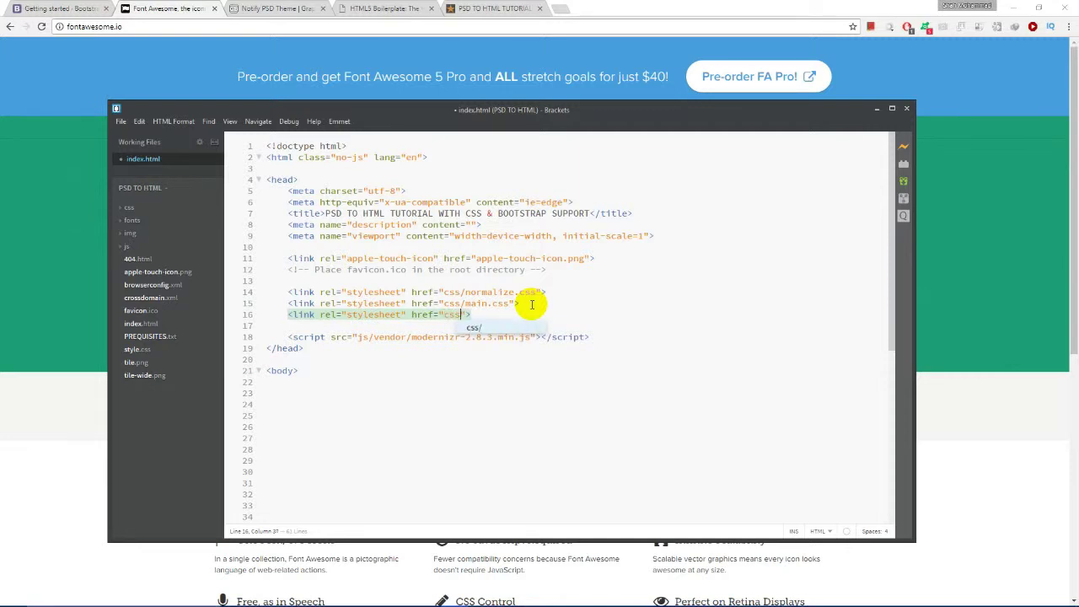
type("/")
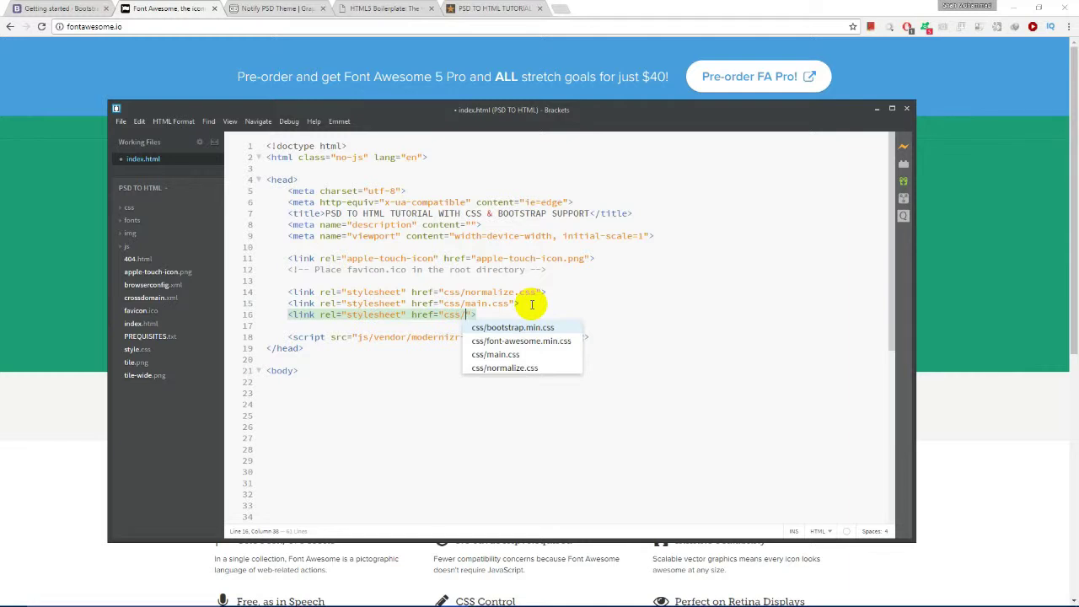
key("Return")
key("End")
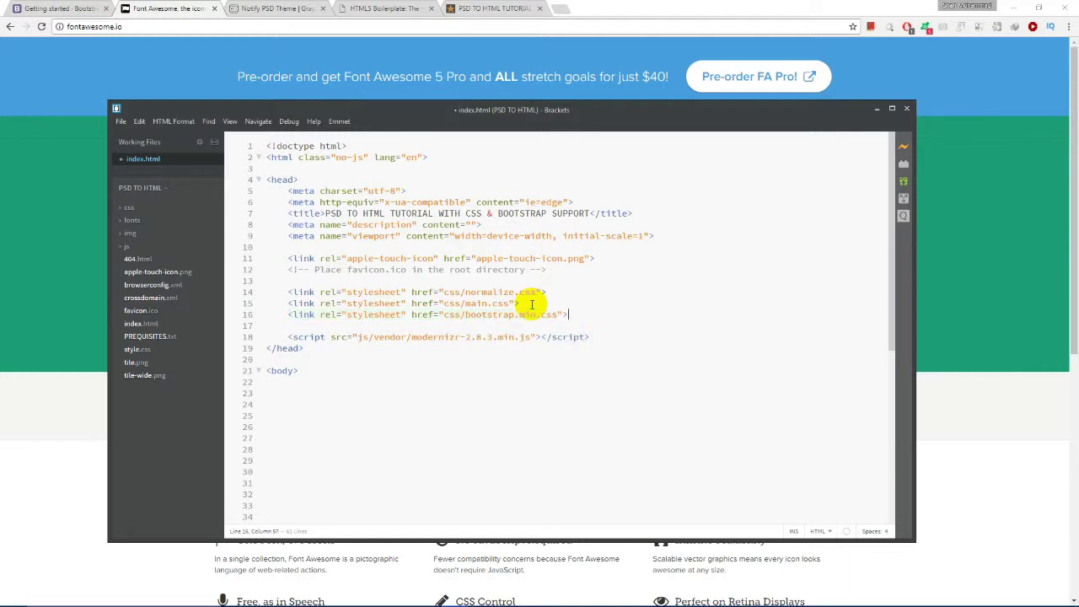
Step: Duplicate that line and change its path to css/font-awesome.min.css
key("ctrl+d")
key("Left")
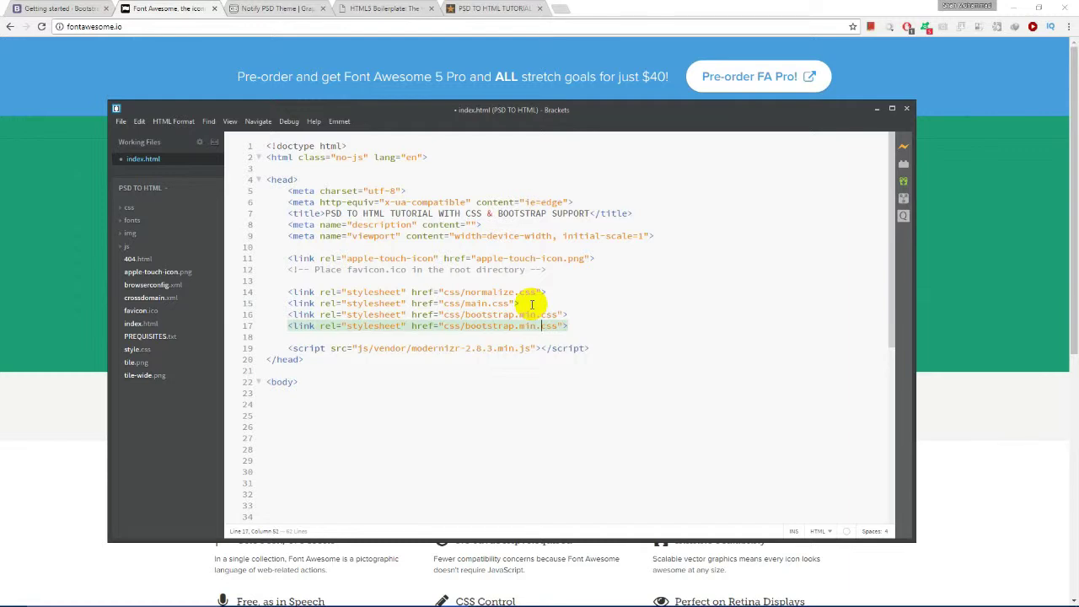
key("ctrl+shift+Left")
key("ctrl+shift+Left")
key("ctrl+shift+Left")
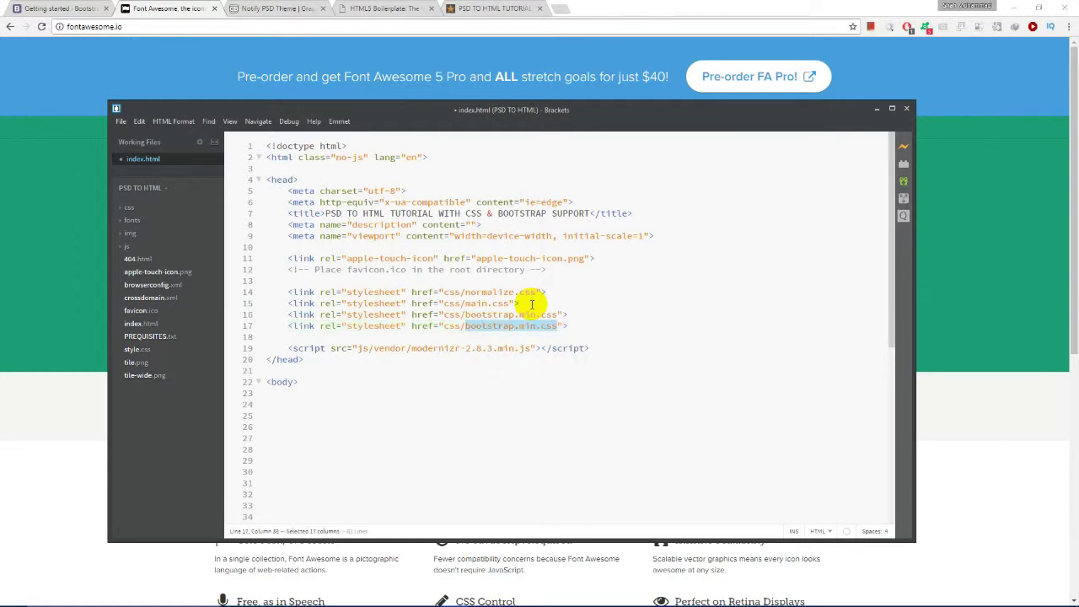
key("BackSpace")
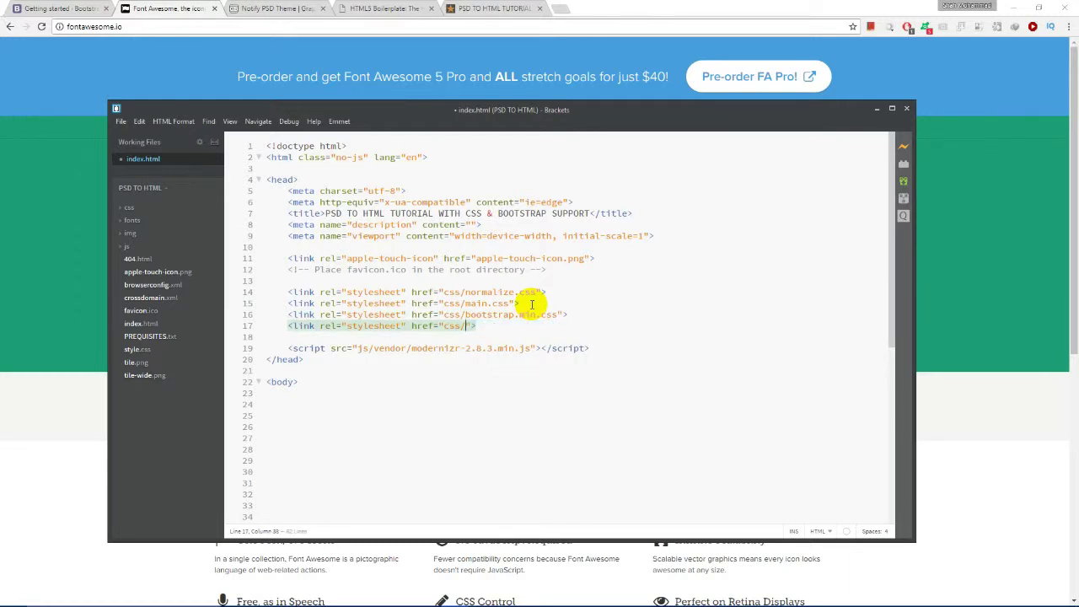
type("f")
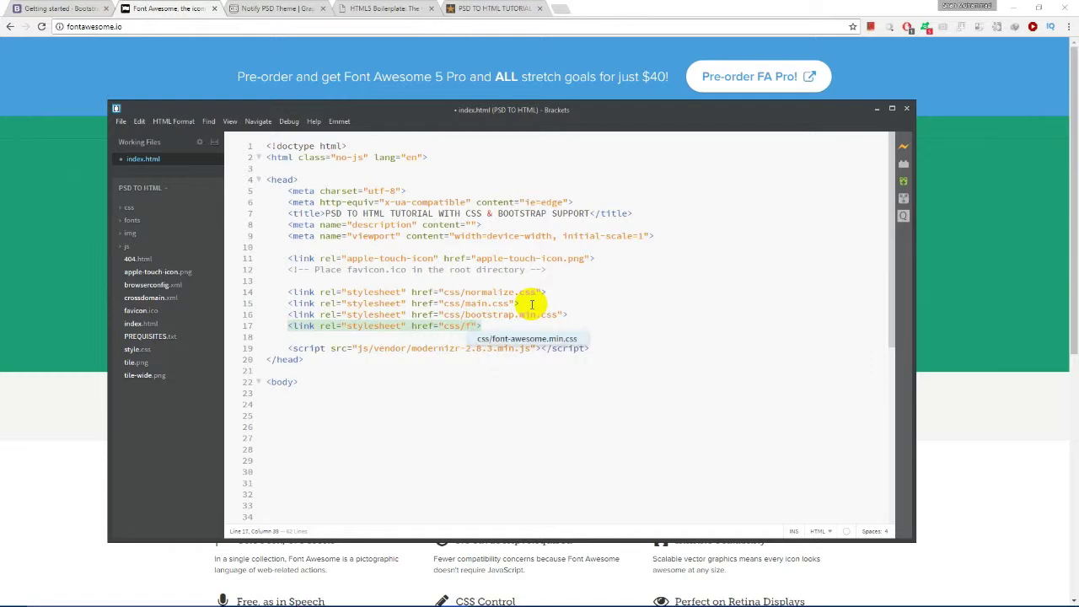
key("Return")
key("End")
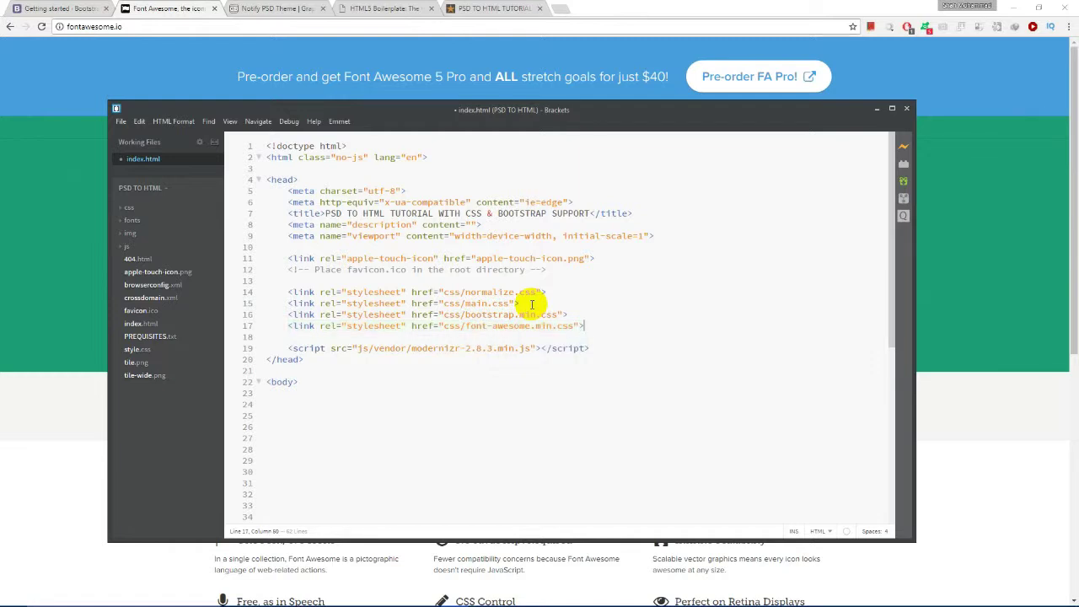
Step: Duplicate again, change the path to style.css, and save index.html
key("ctrl+d")
key("Left")
key("Left")
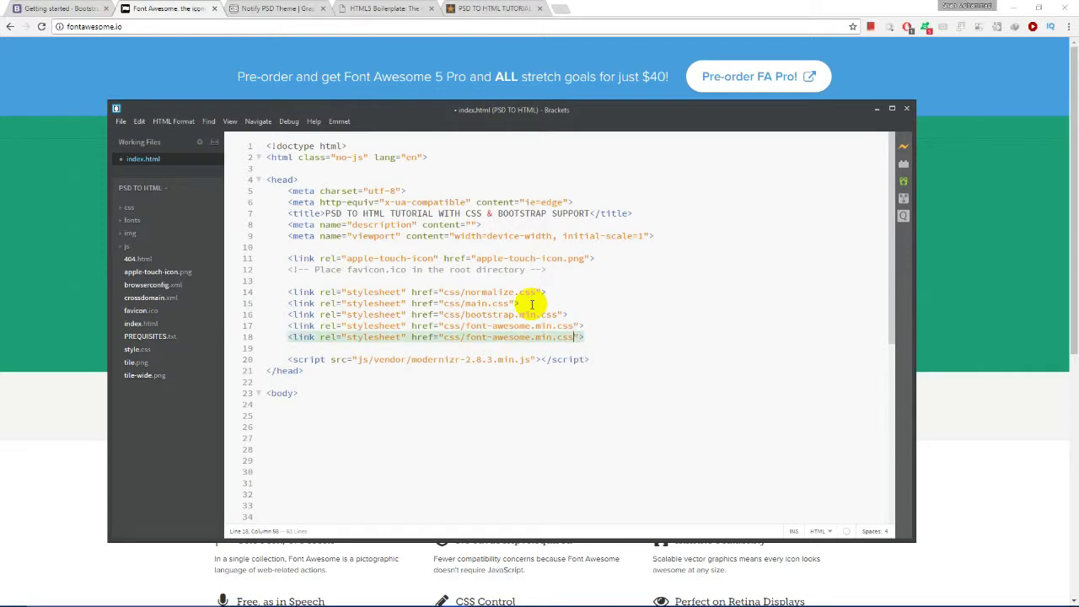
key("Left")
key("shift+Left")
key("shift+Left")
key("shift+Left")
key("shift+Left")
key("shift+Left")
key("shift+Left")
key("shift+Left")
key("shift+Left")
key("shift+Left")
key("shift+Left")
key("shift+Left")
key("shift+Left")
key("shift+Left")
key("shift+Left")
key("shift+Left")
key("shift+Left")
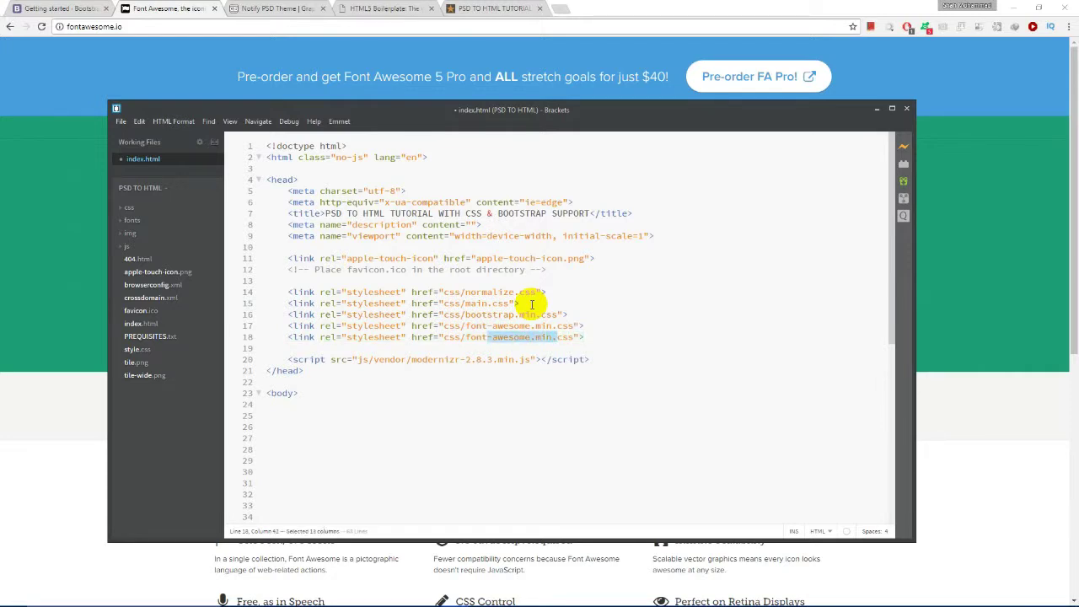
key("shift+Left")
key("shift+Left")
key("shift+Left")
key("shift+Left")
key("shift+Left")
type("s")
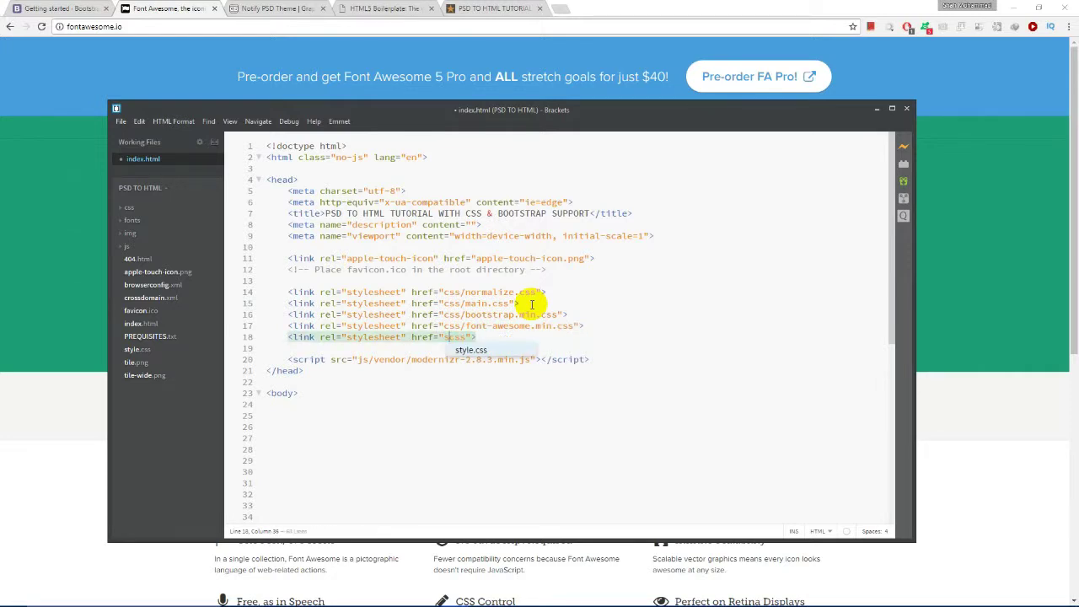
key("Return")
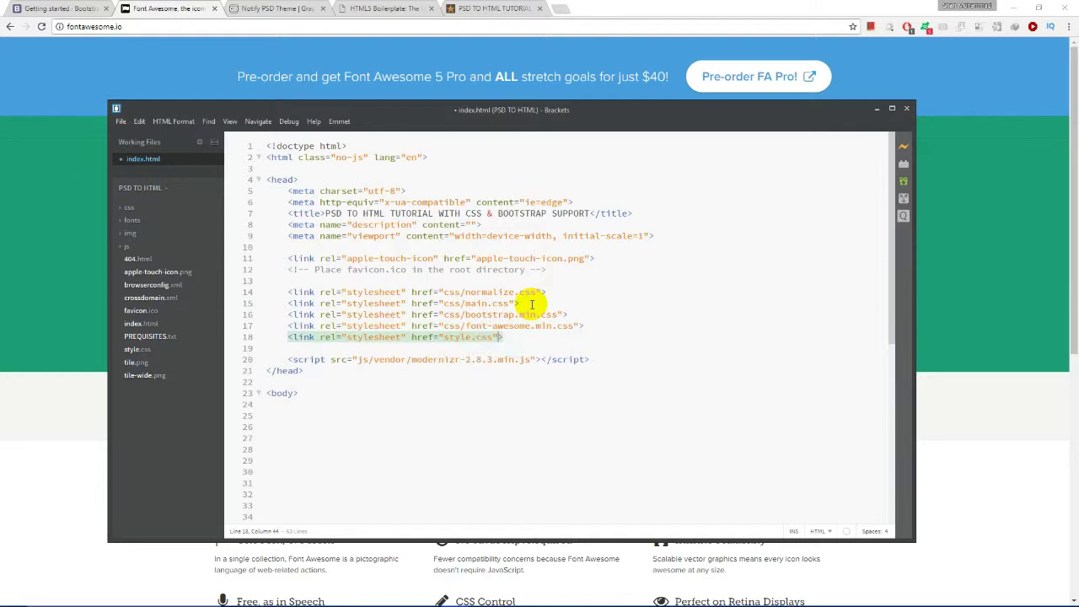
key("ctrl+s")
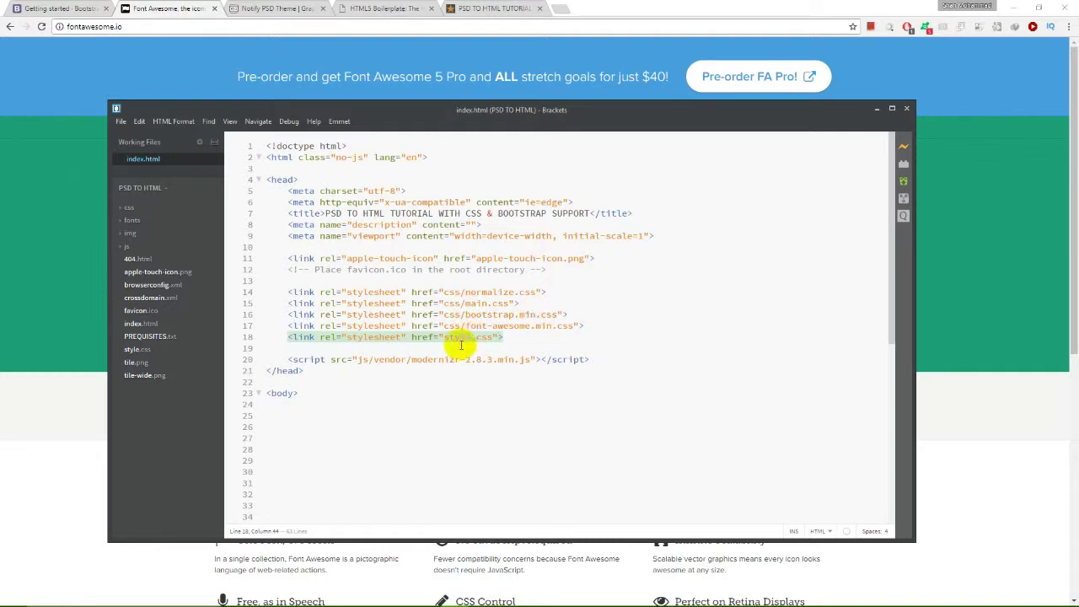
Step: Close the PSD TO HTML Explorer window and bring PREQUISITES.txt back to the front
mouse_move(468, 601)
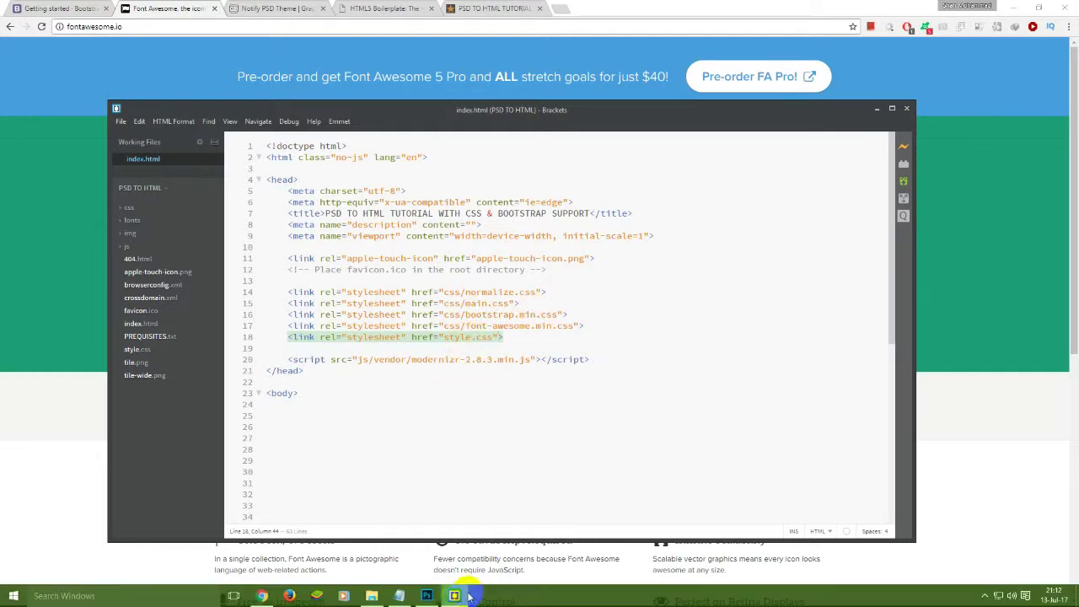
left_click(371, 597)
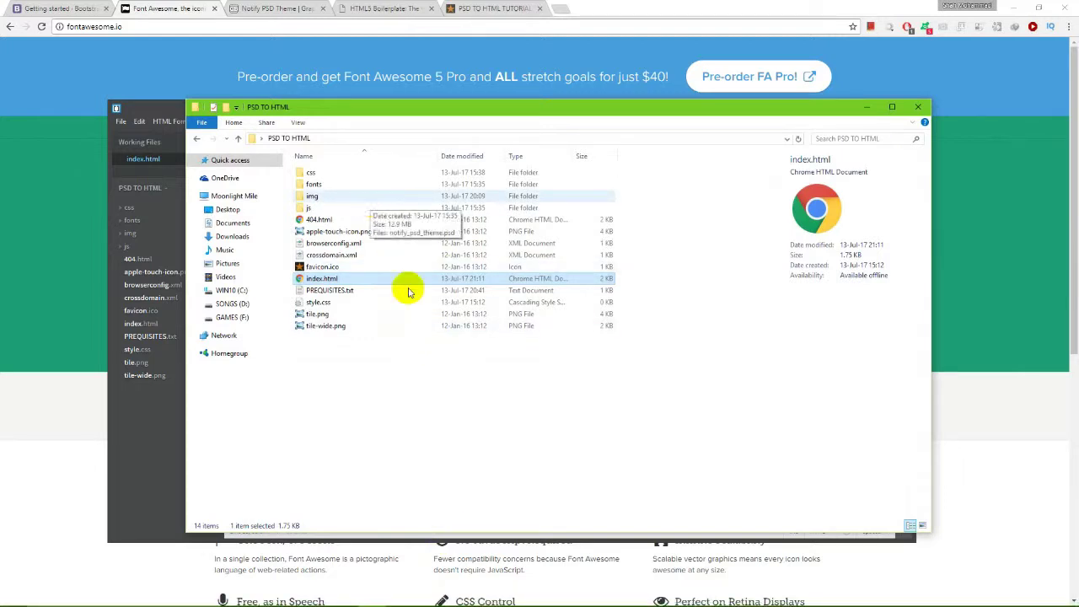
left_click(390, 366)
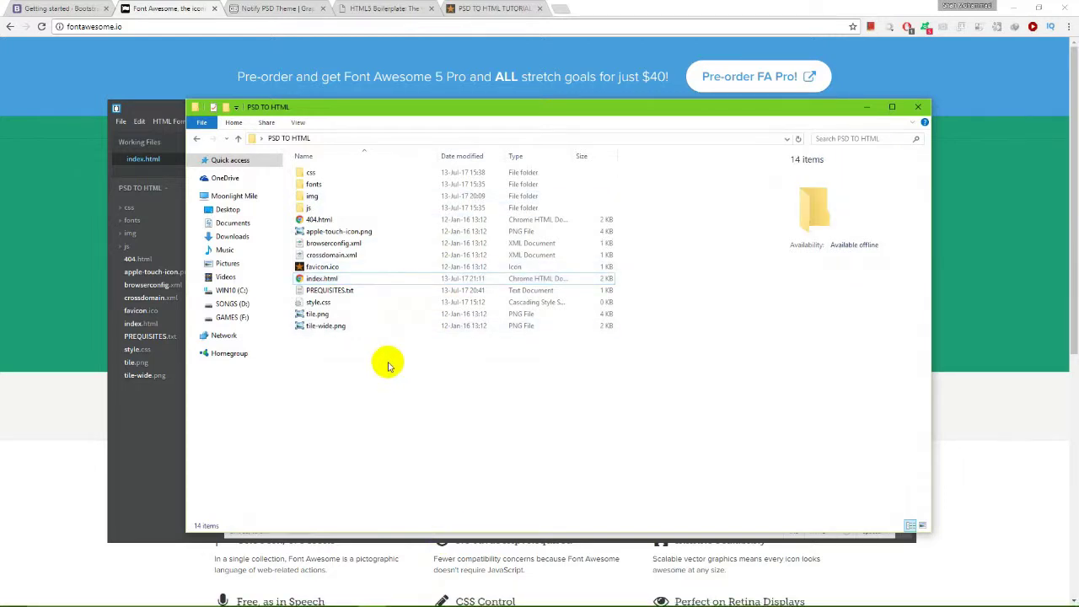
key("alt+F4")
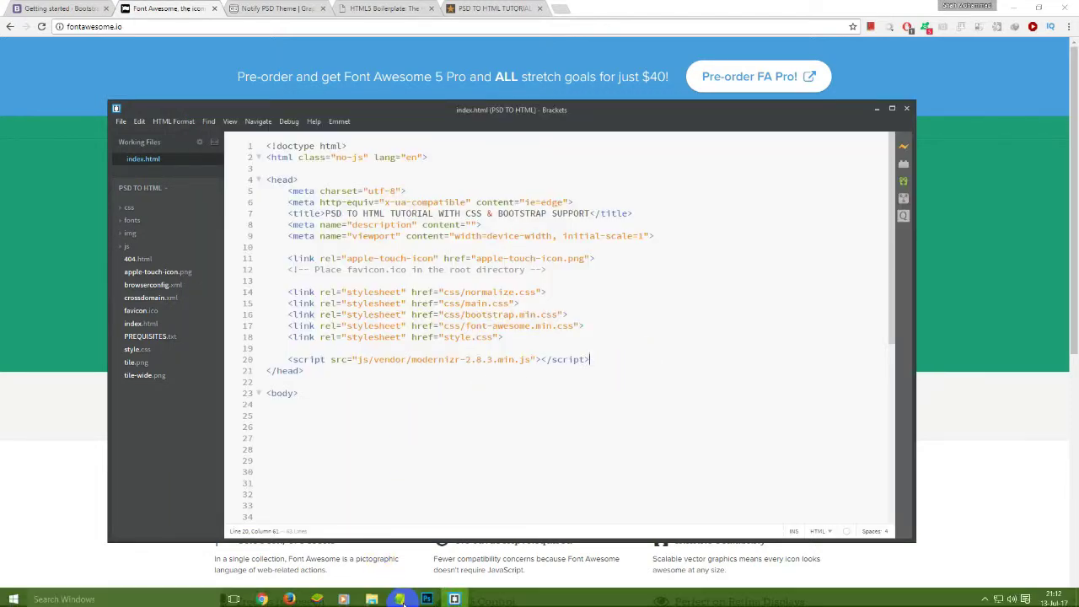
left_click(399, 596)
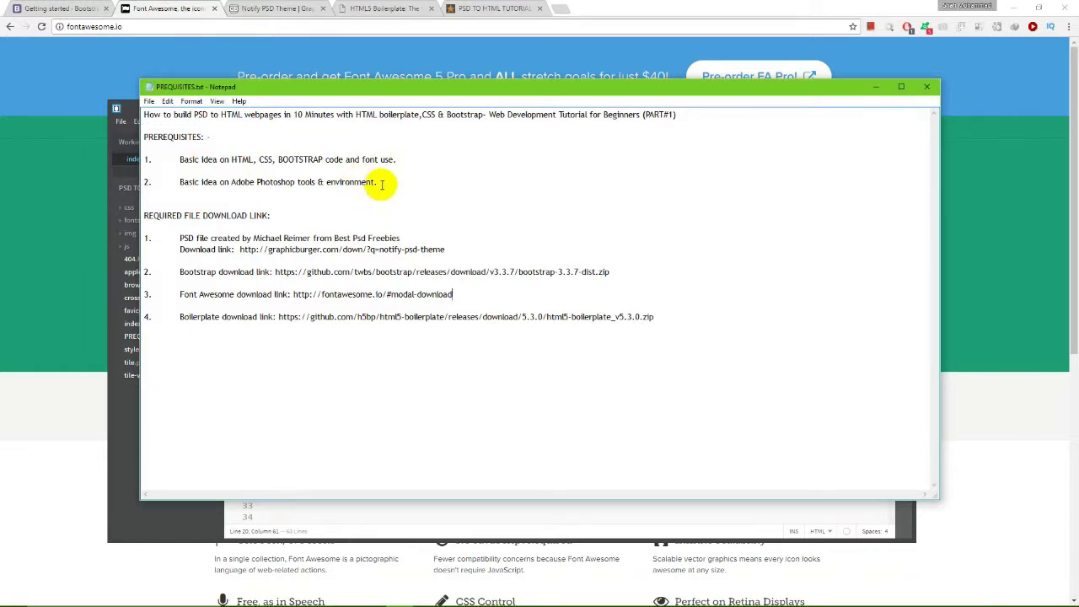
Step: Highlight the Photoshop and HTML/CSS/Bootstrap prerequisite lines in PREREQUISITES.txt, then deselect them
left_click_drag(379, 182, 179, 176)
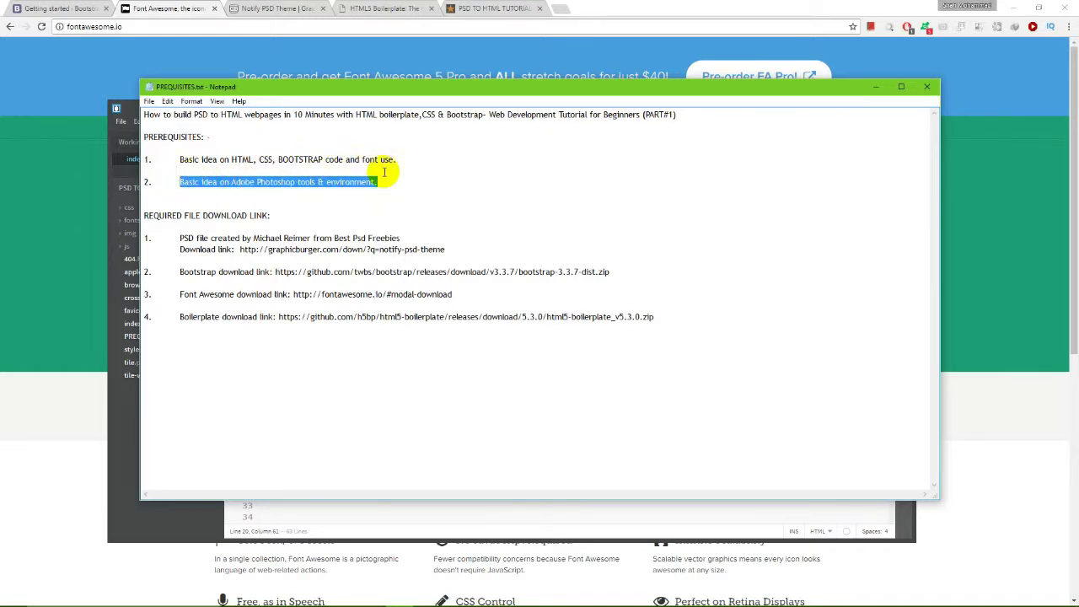
left_click_drag(396, 159, 181, 160)
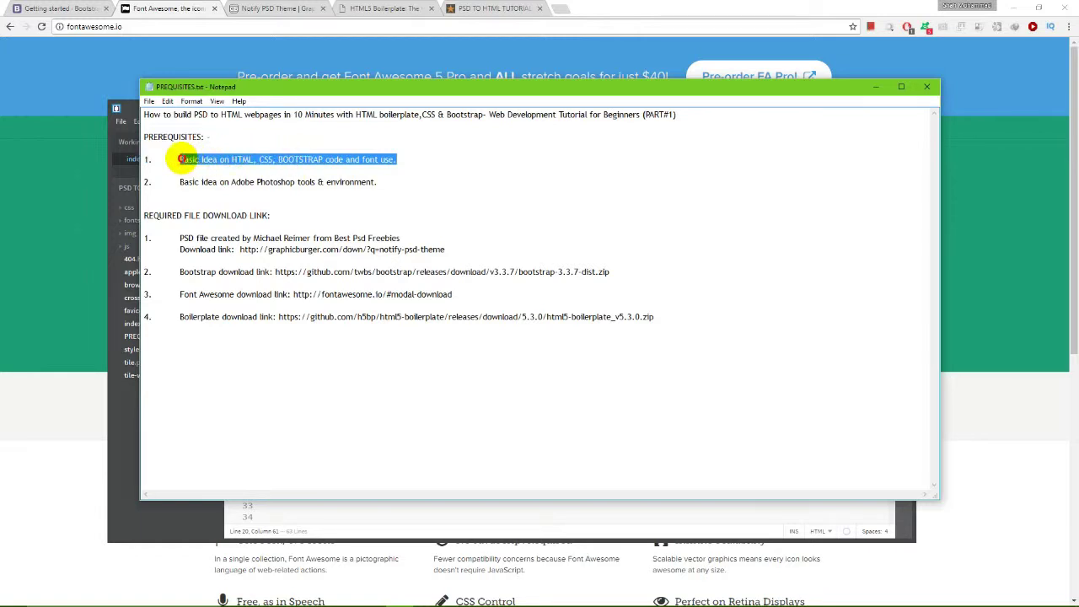
left_click(390, 180)
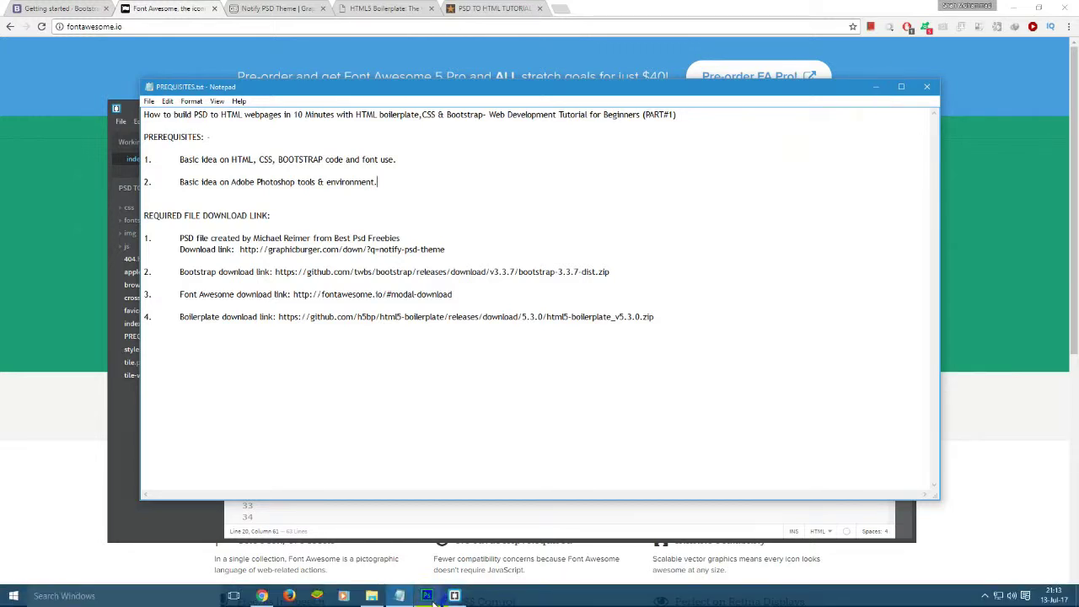
Step: Open notify_psd_theme.psd in Photoshop, dismiss the Libraries prompt, and zoom in on the design
left_click(427, 596)
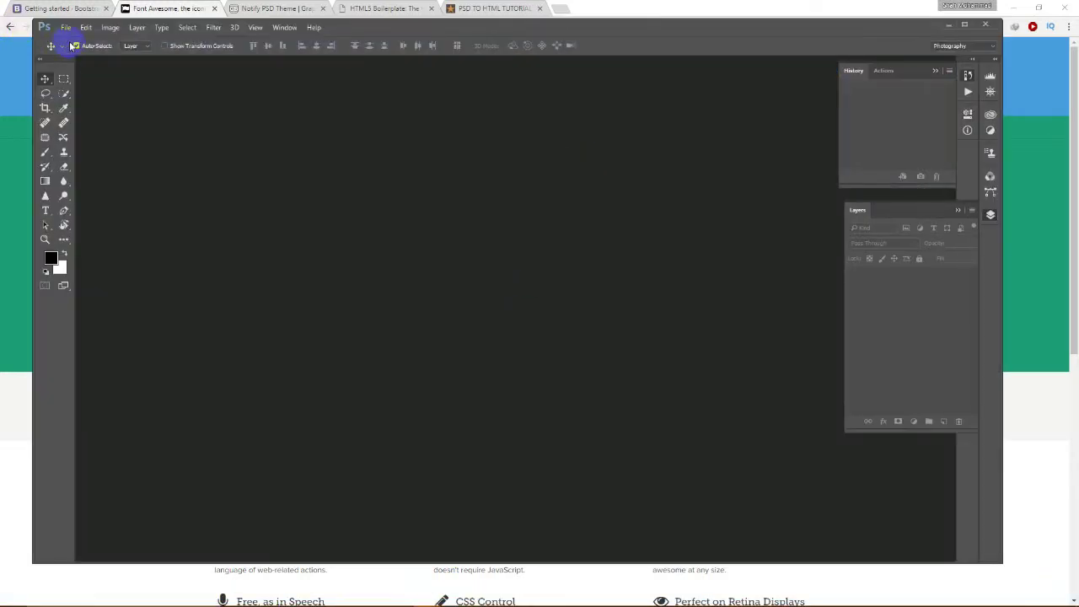
left_click(1020, 6)
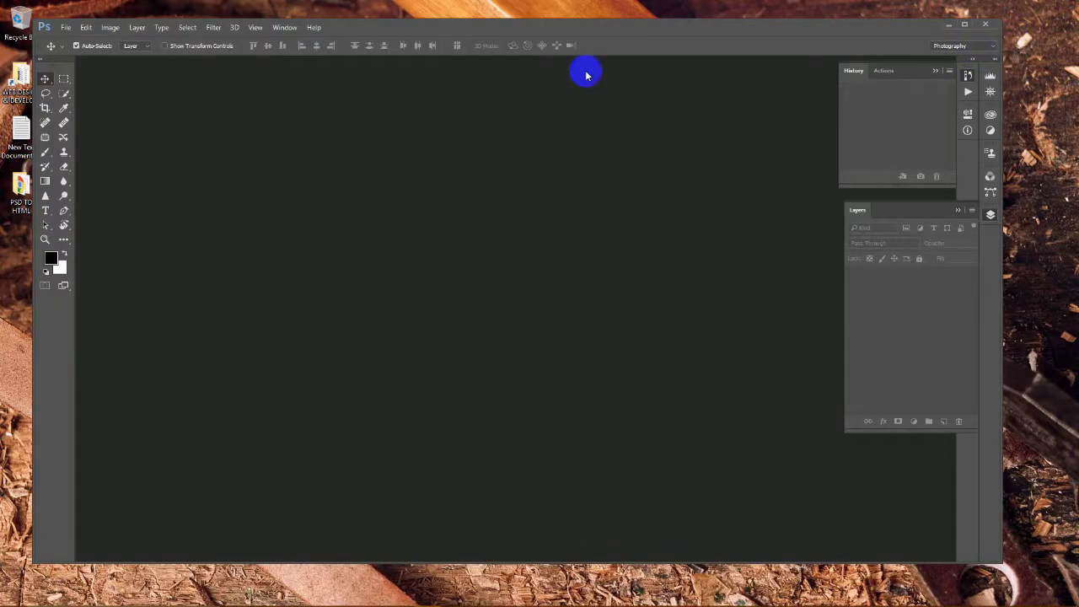
left_click(66, 27)
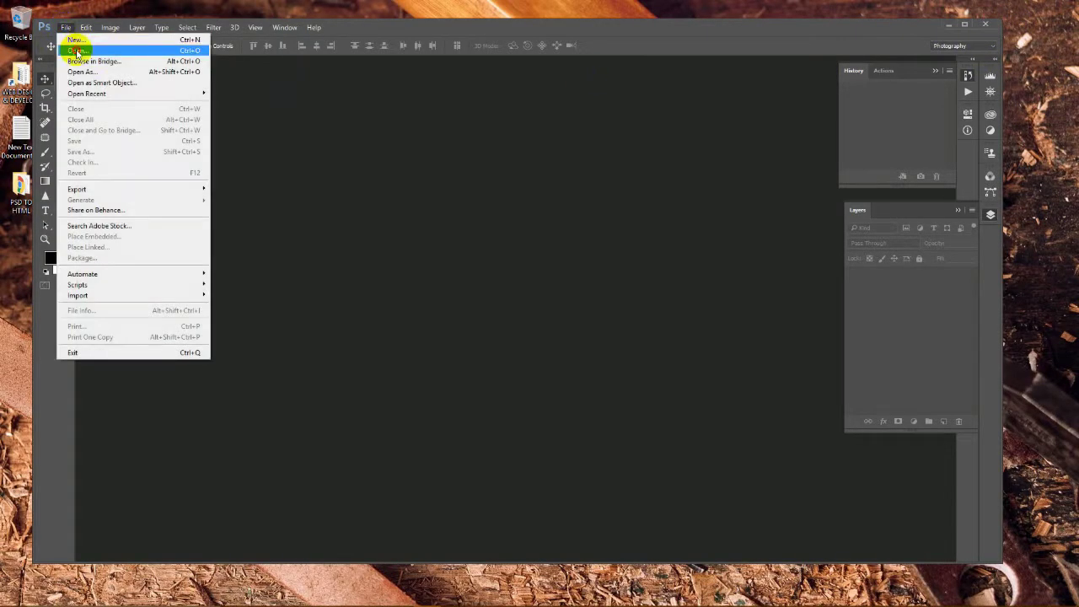
left_click(74, 51)
double_click(195, 97)
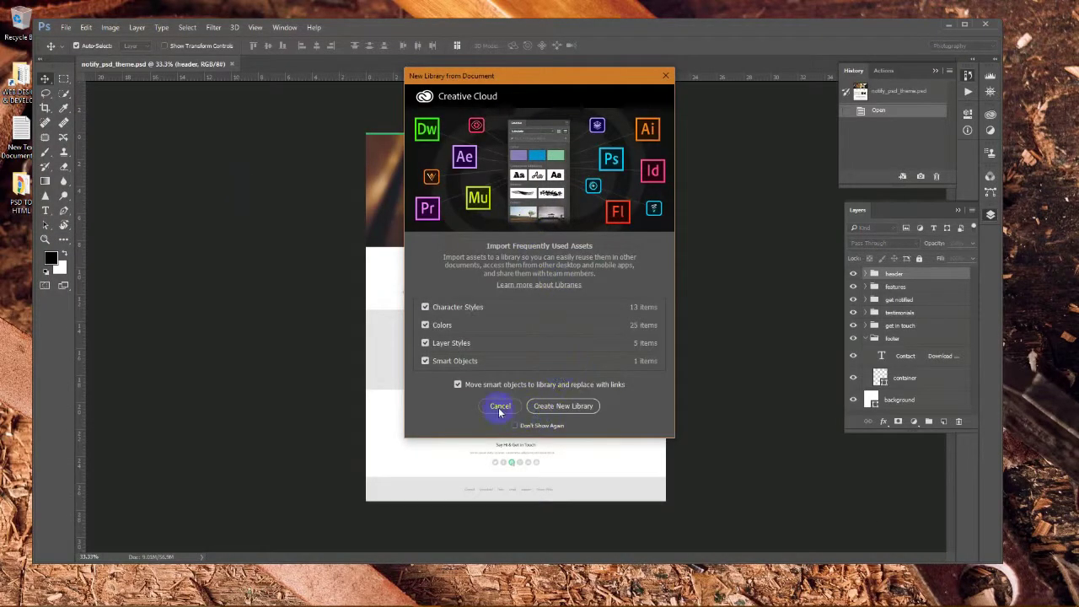
left_click(496, 404)
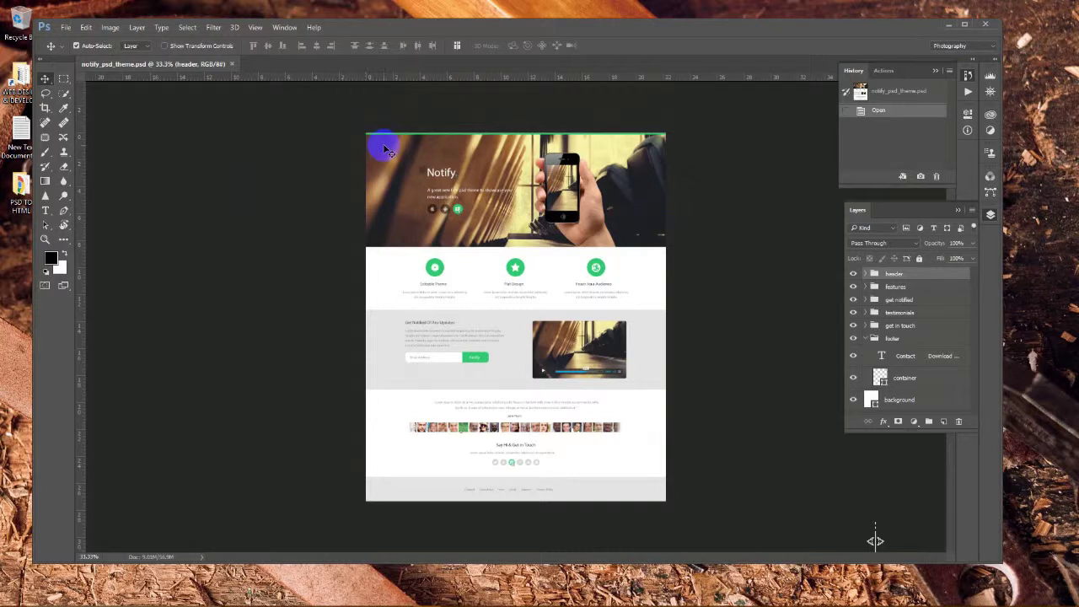
key("ctrl+plus")
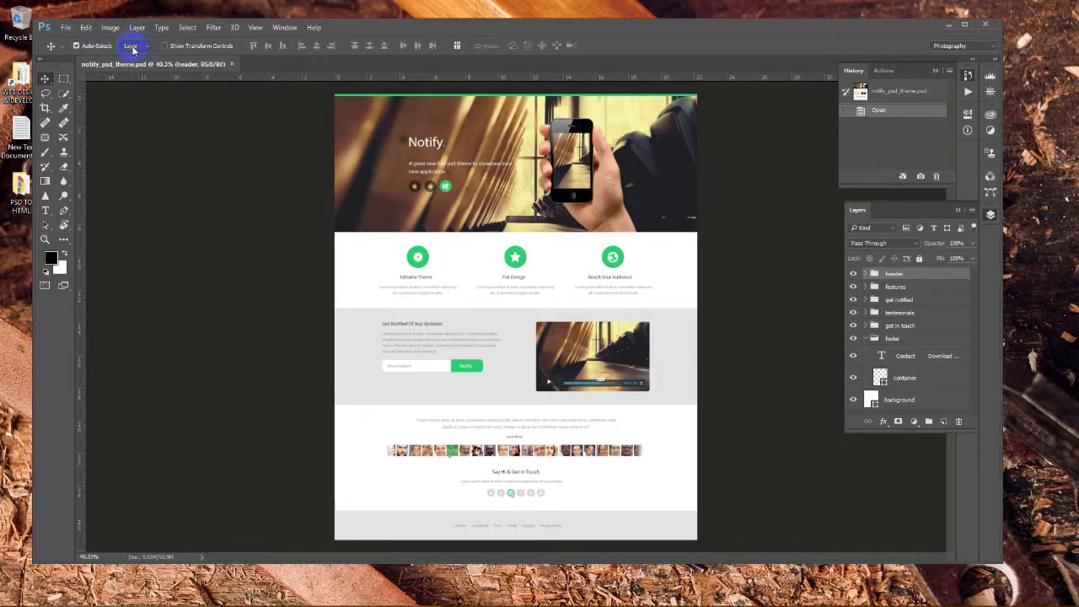
left_click(467, 324)
scroll(467, 324, "up", 1)
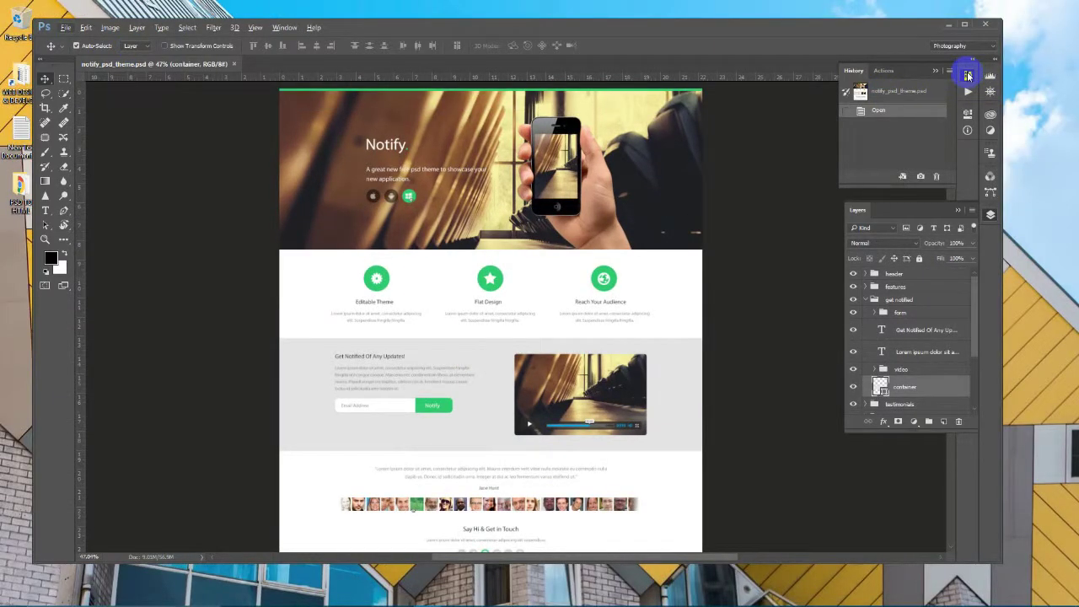
left_click_drag(968, 76, 787, 234)
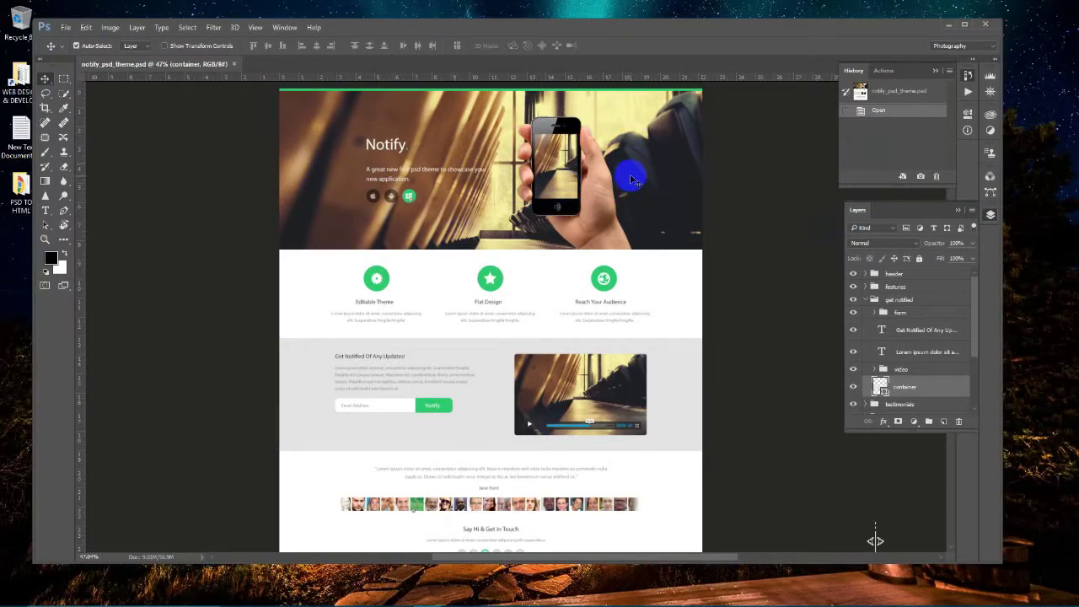
left_click(591, 361)
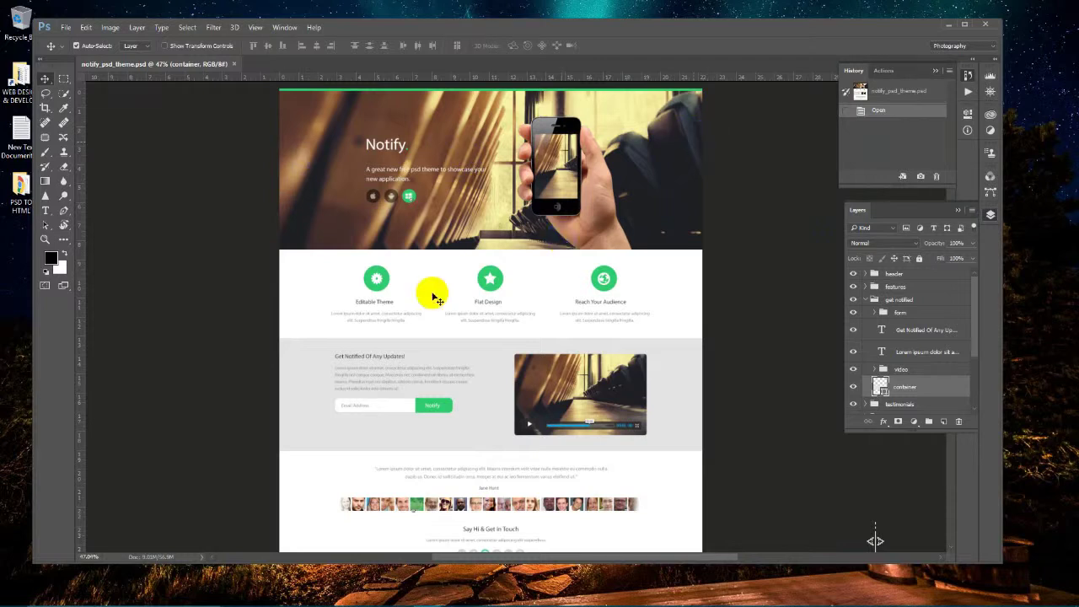
left_click_drag(434, 295, 614, 310)
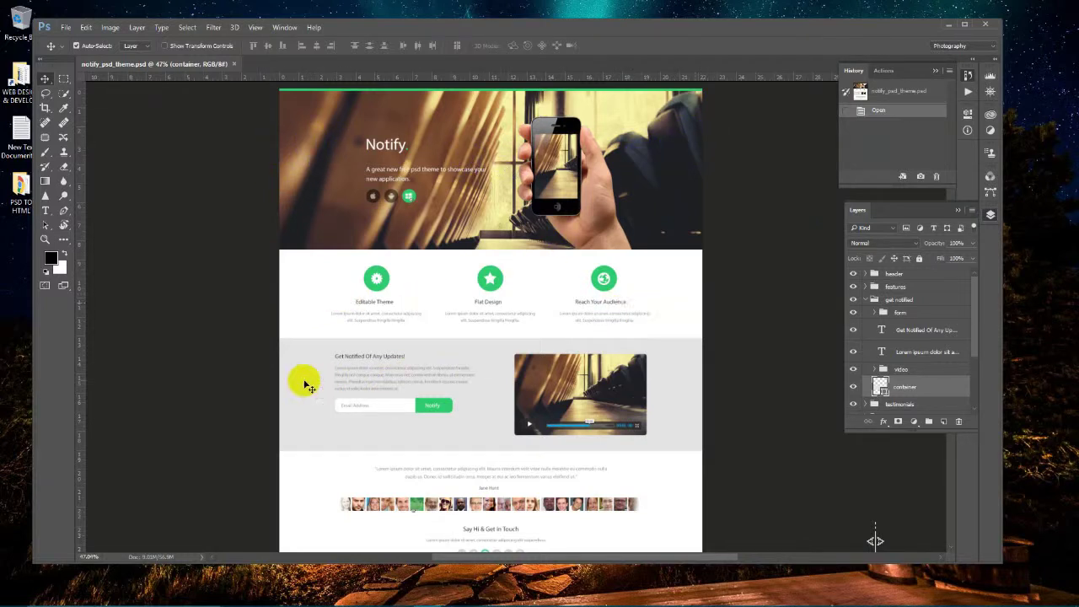
scroll(634, 396, "down", 2)
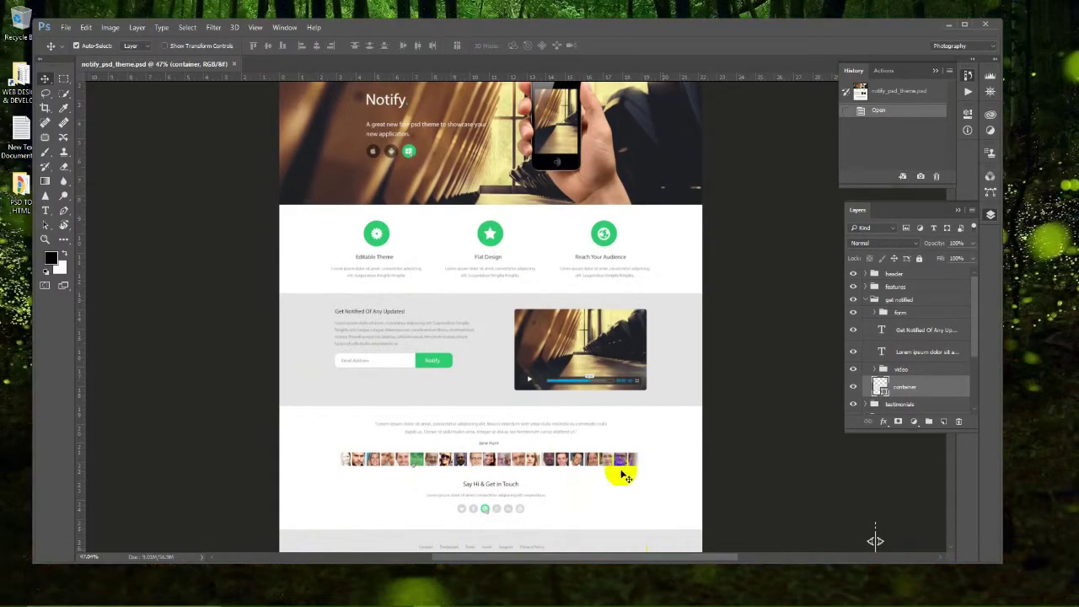
scroll(589, 393, "up", 1)
scroll(588, 393, "up", 1)
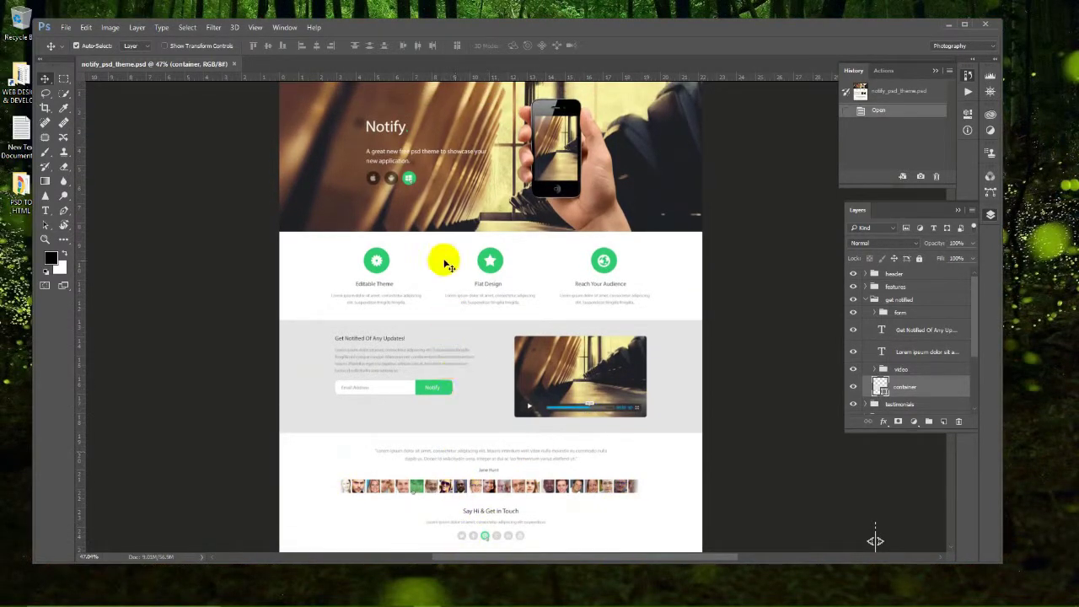
scroll(451, 167, "up", 1)
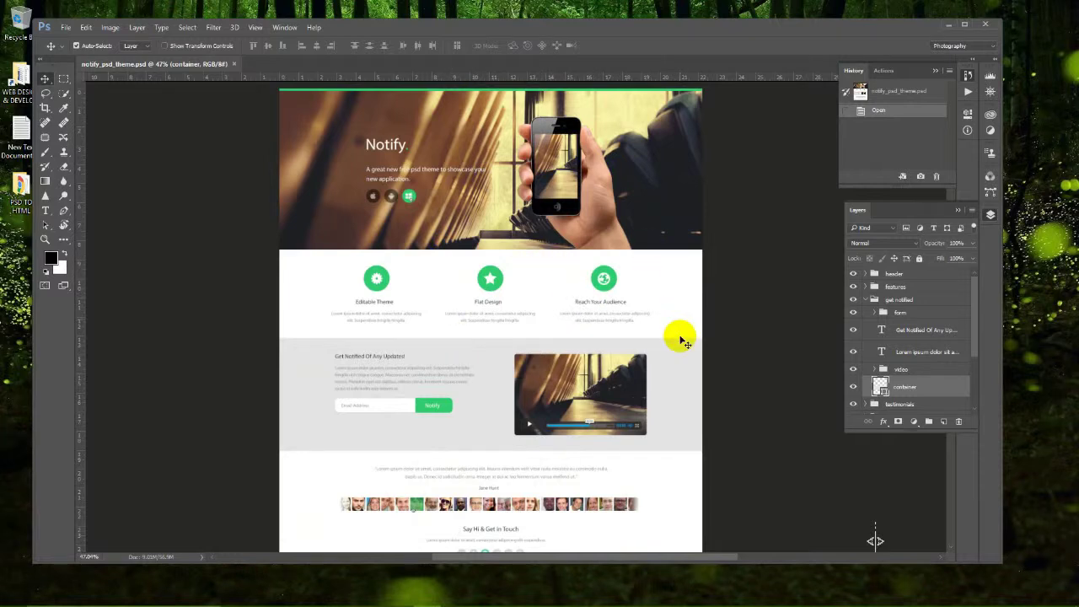
scroll(373, 329, "down", 1)
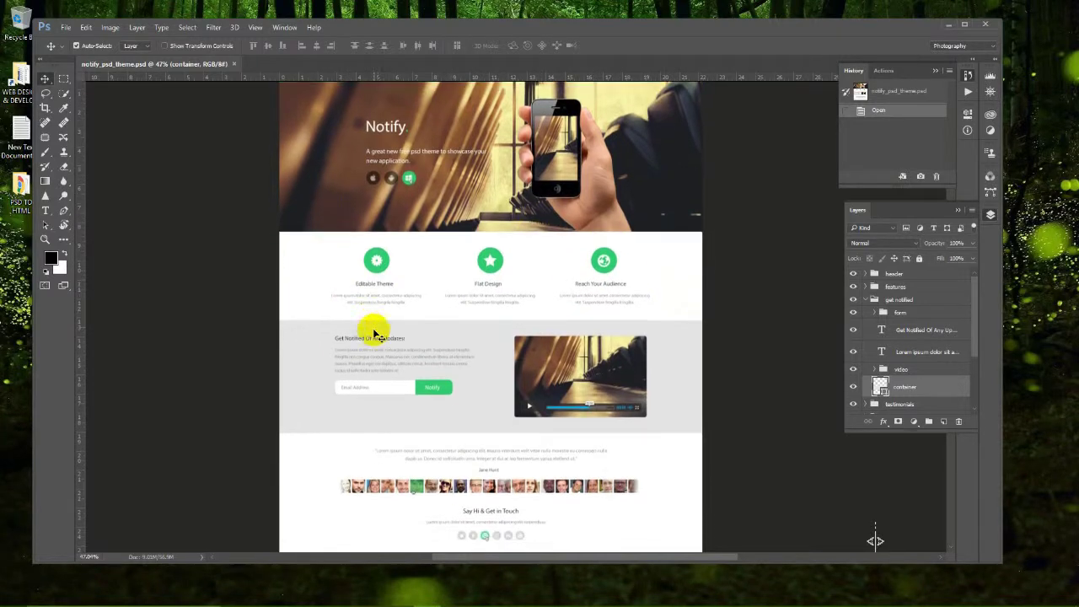
scroll(439, 337, "down", 1)
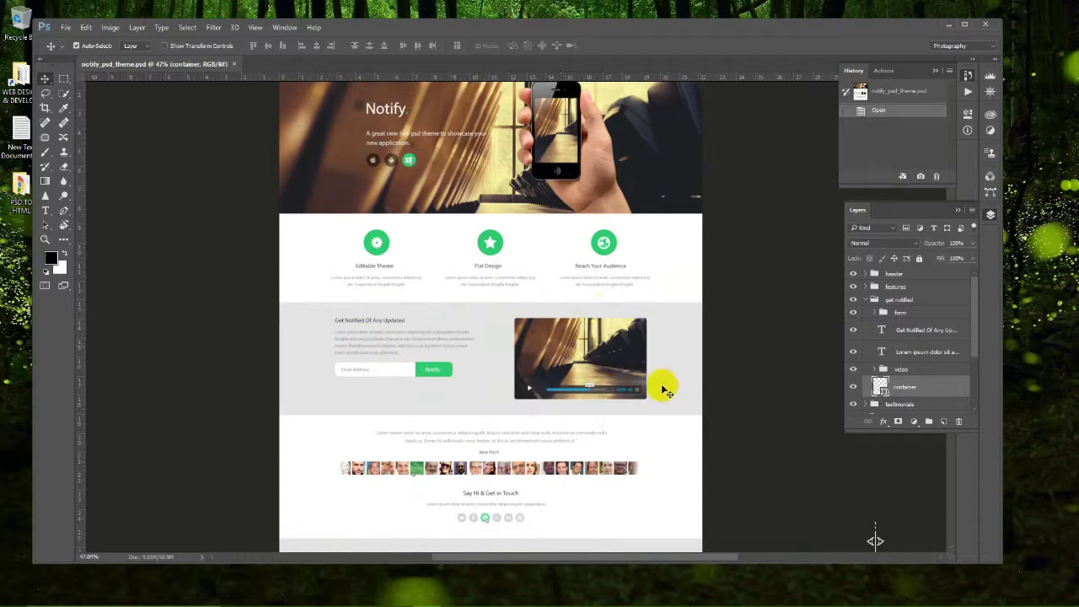
scroll(665, 392, "down", 1)
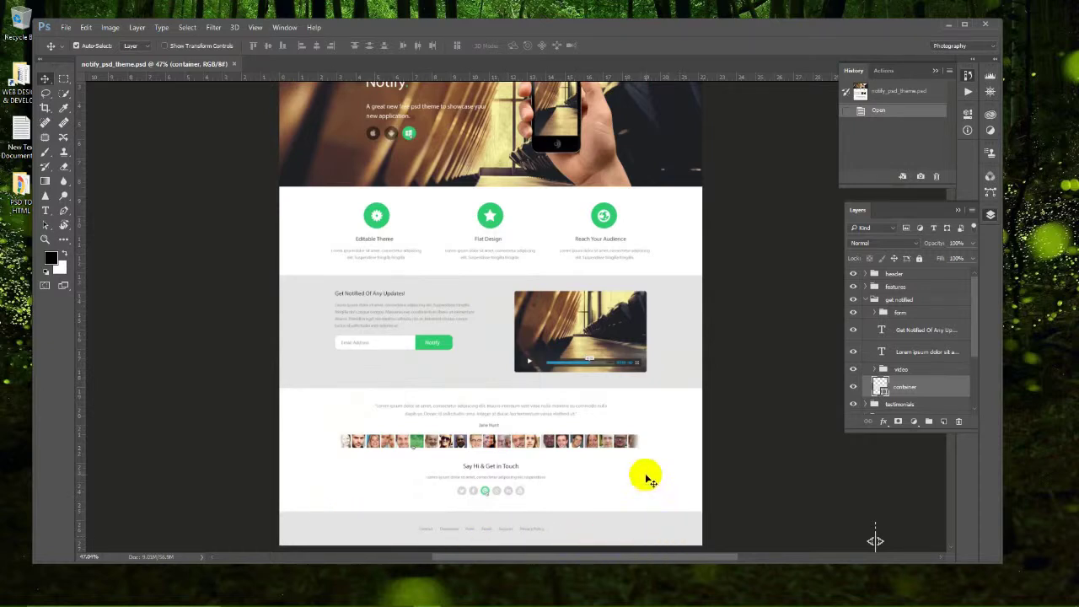
scroll(646, 479, "up", 3)
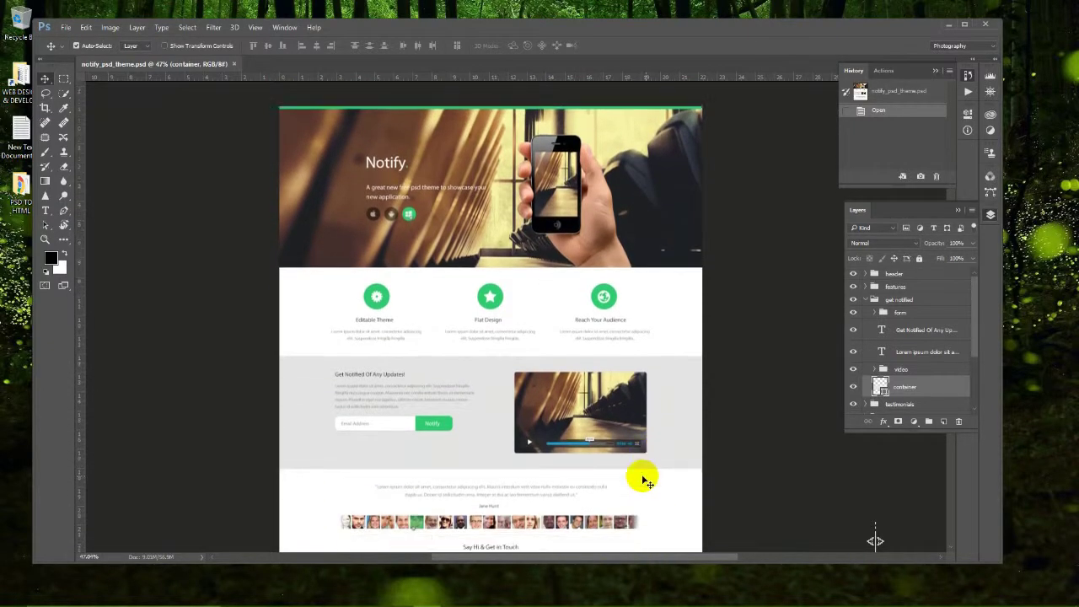
scroll(643, 480, "down", 1)
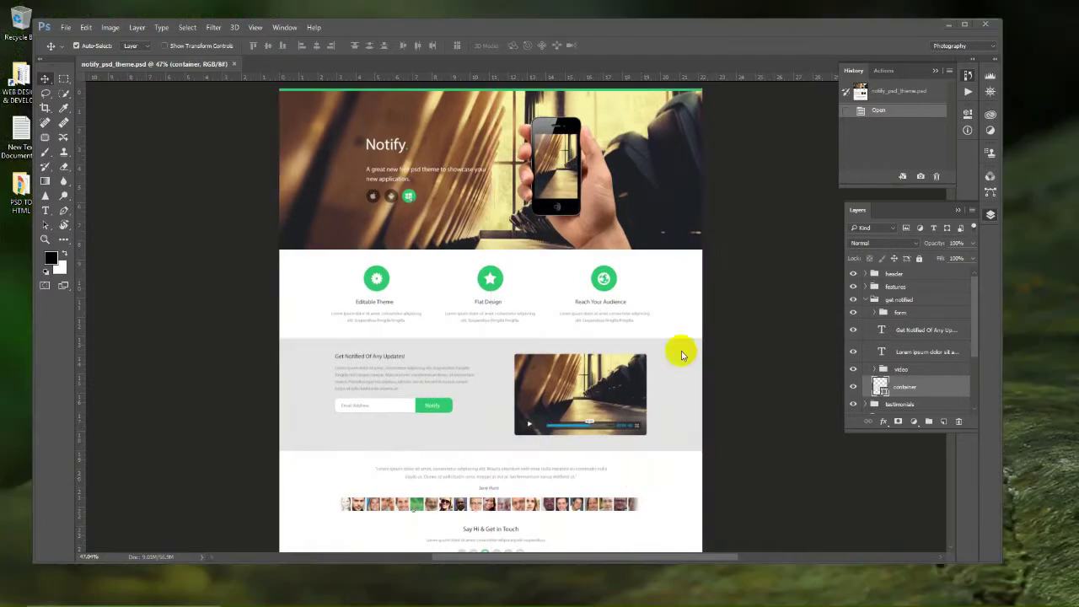
Step: Expand the header group and select its hand layer, then its background img layer
left_click(730, 230)
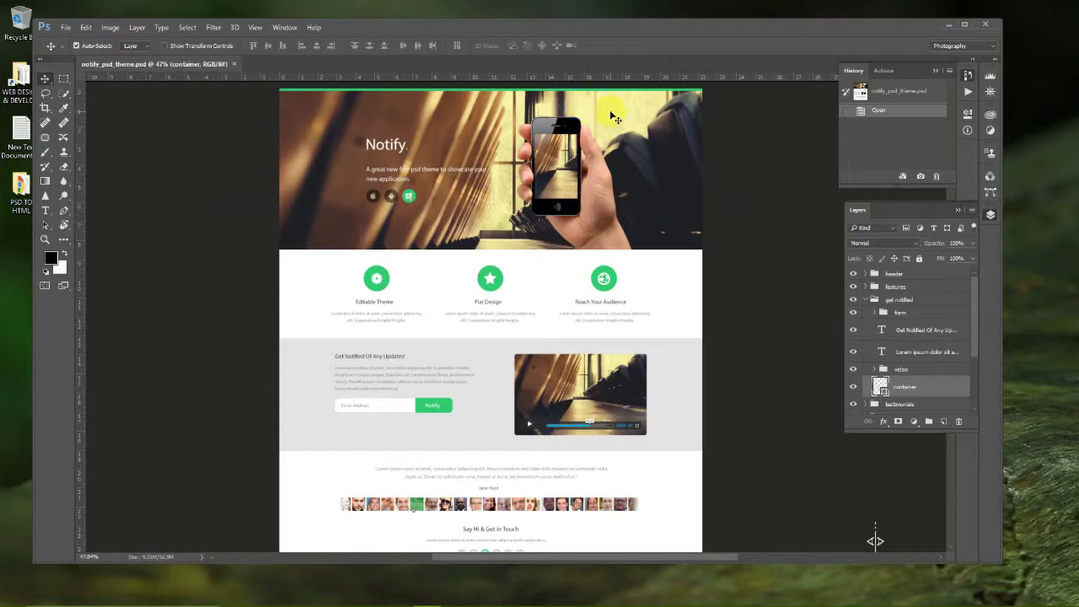
left_click(553, 122)
left_click(586, 145)
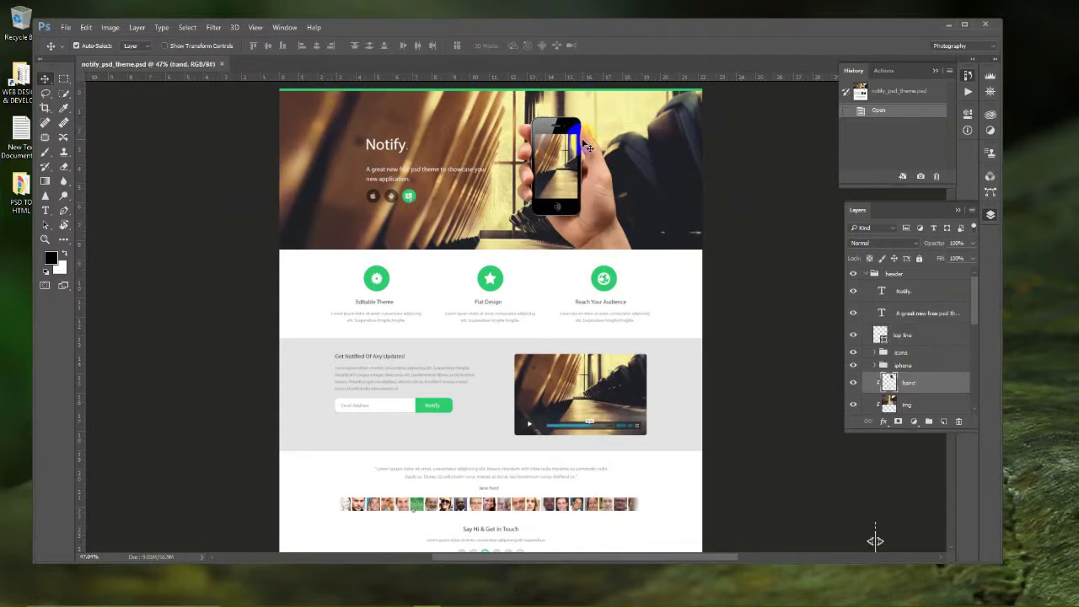
scroll(881, 327, "down", 1)
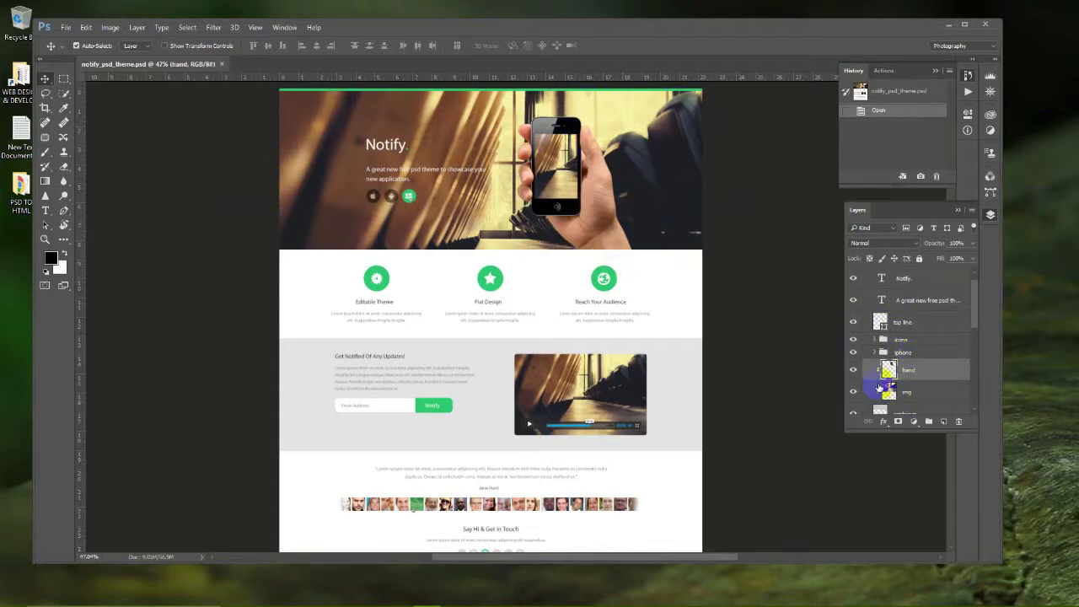
scroll(917, 337, "down", 2)
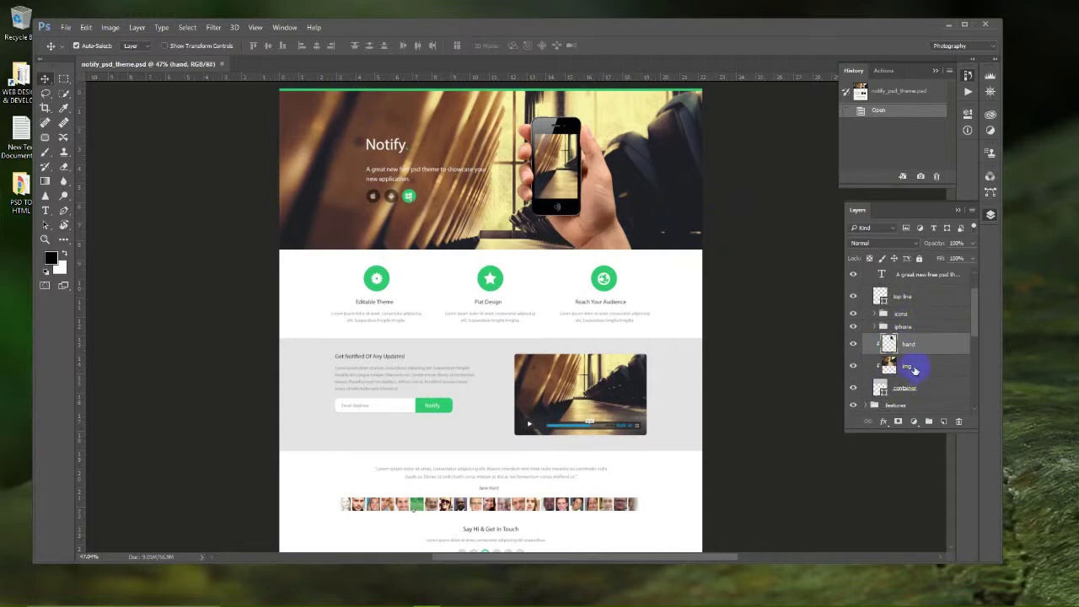
left_click(637, 151)
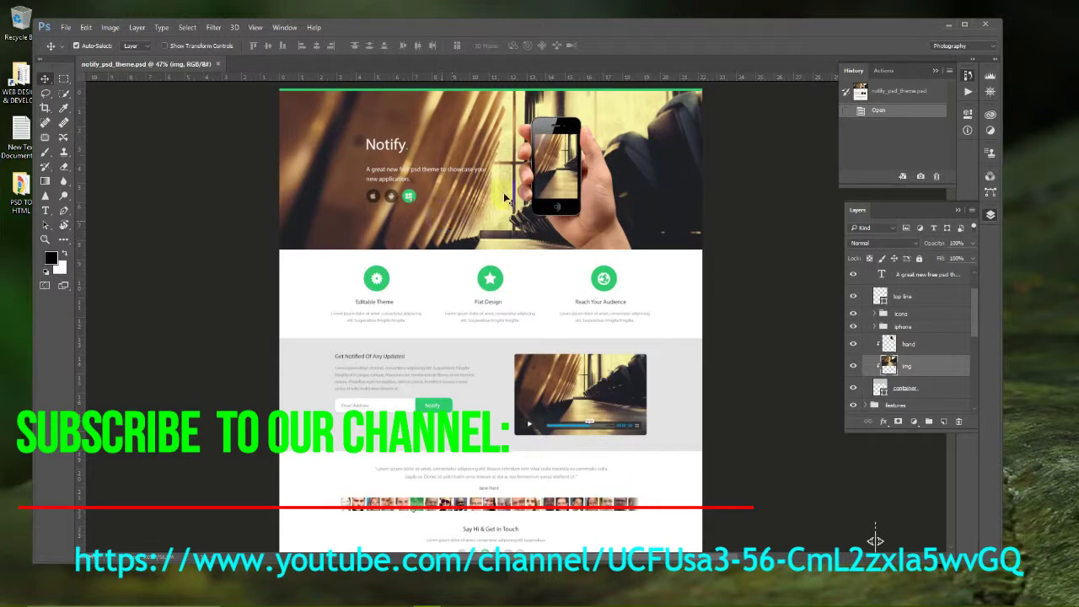
Step: Expand the iphone group and select the hero background img layer
left_click(433, 279)
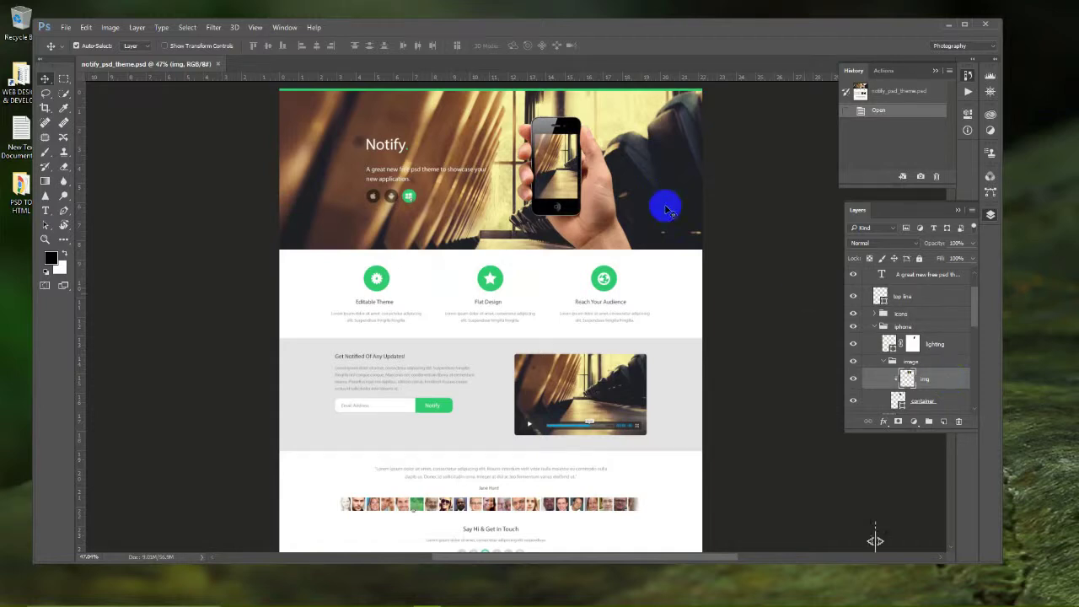
left_click(316, 199)
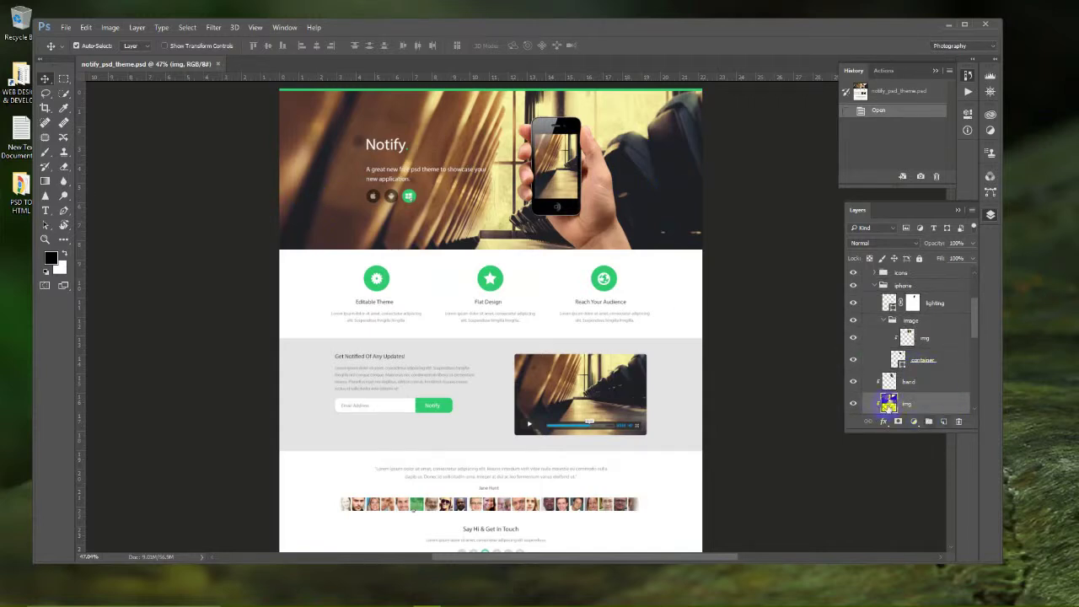
left_click(888, 406)
left_click(887, 405)
scroll(919, 407, "down", 1)
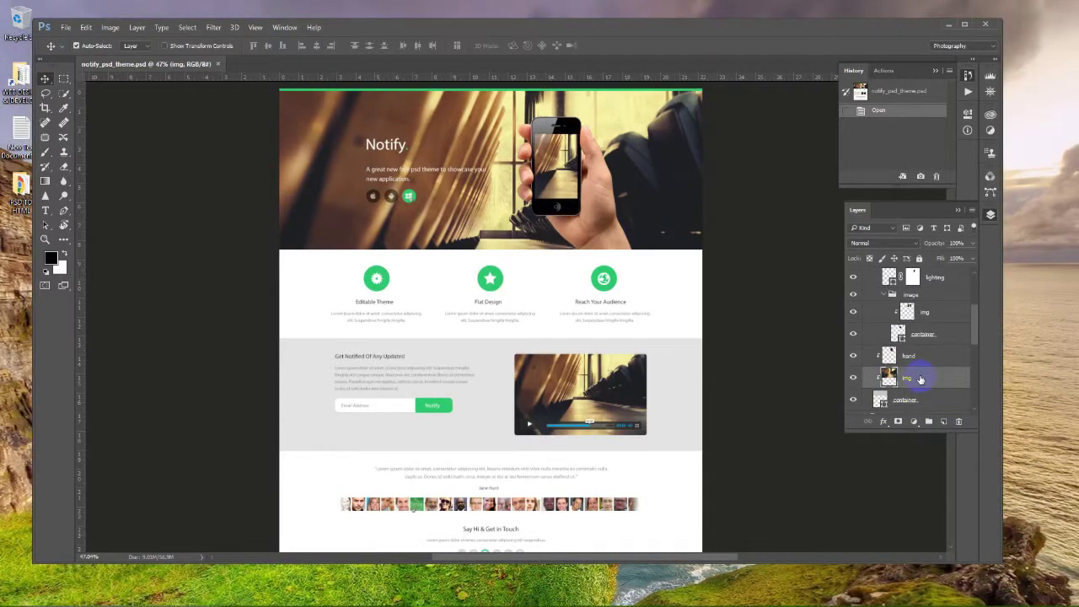
scroll(920, 382, "down", 1)
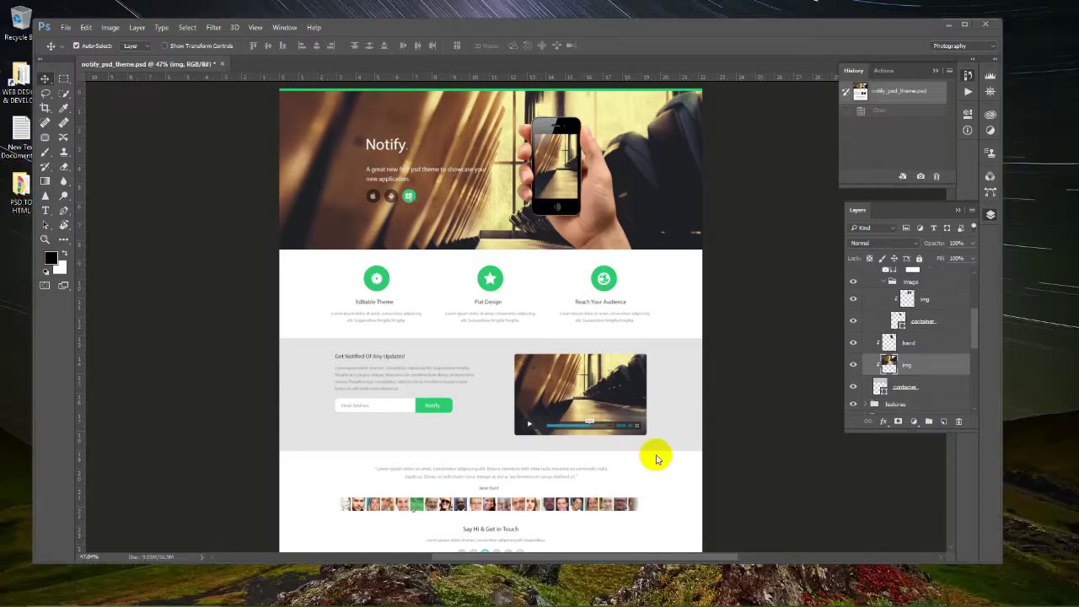
Step: Solo the header background photo layer, then make the hand layer and iphone group visible again
left_click(853, 364, "alt")
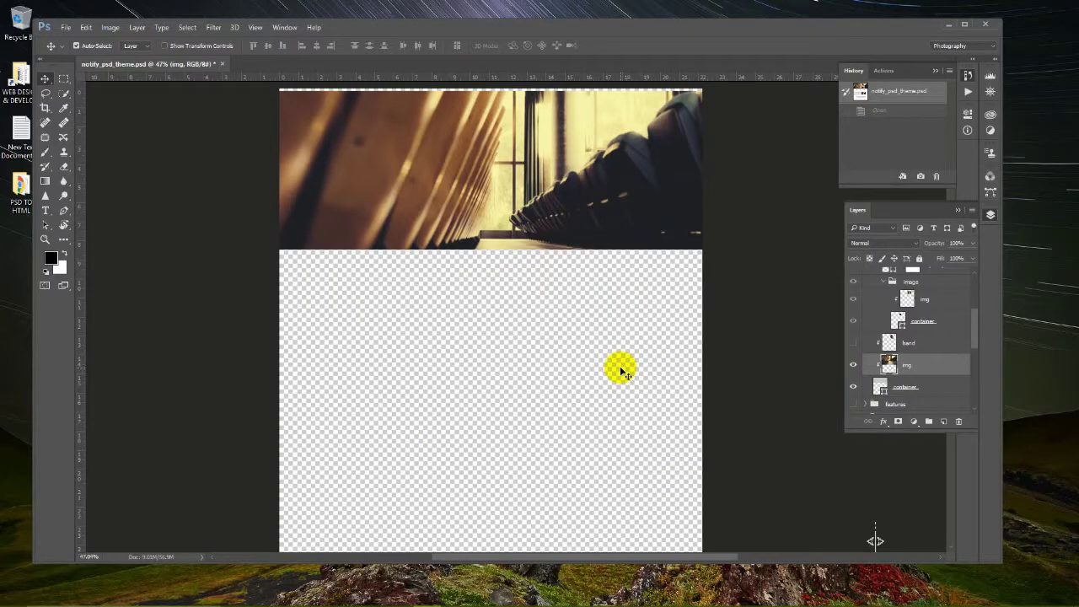
left_click(441, 185)
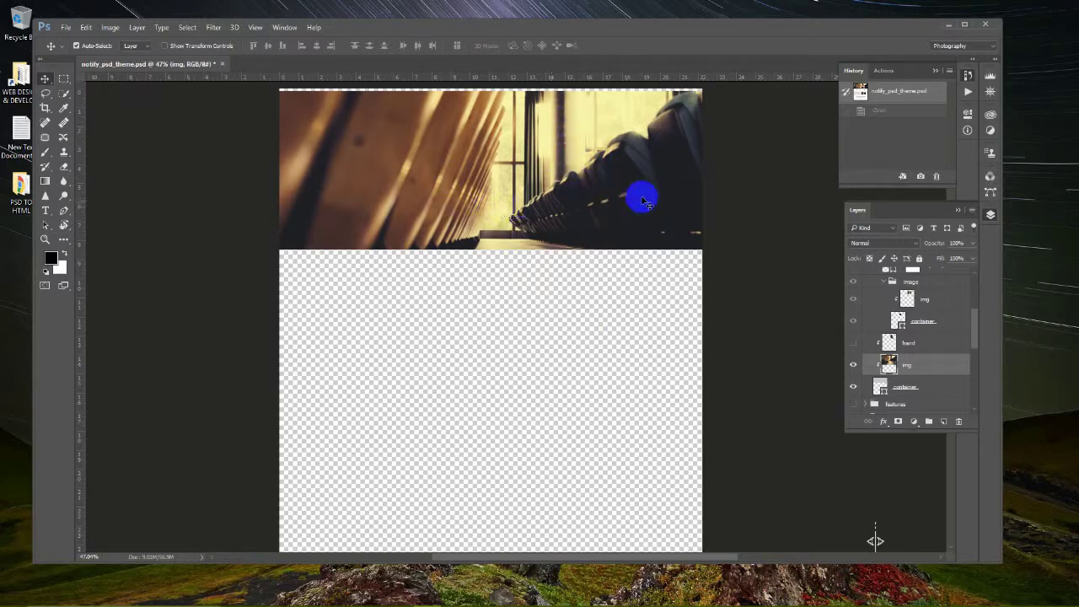
left_click(520, 199)
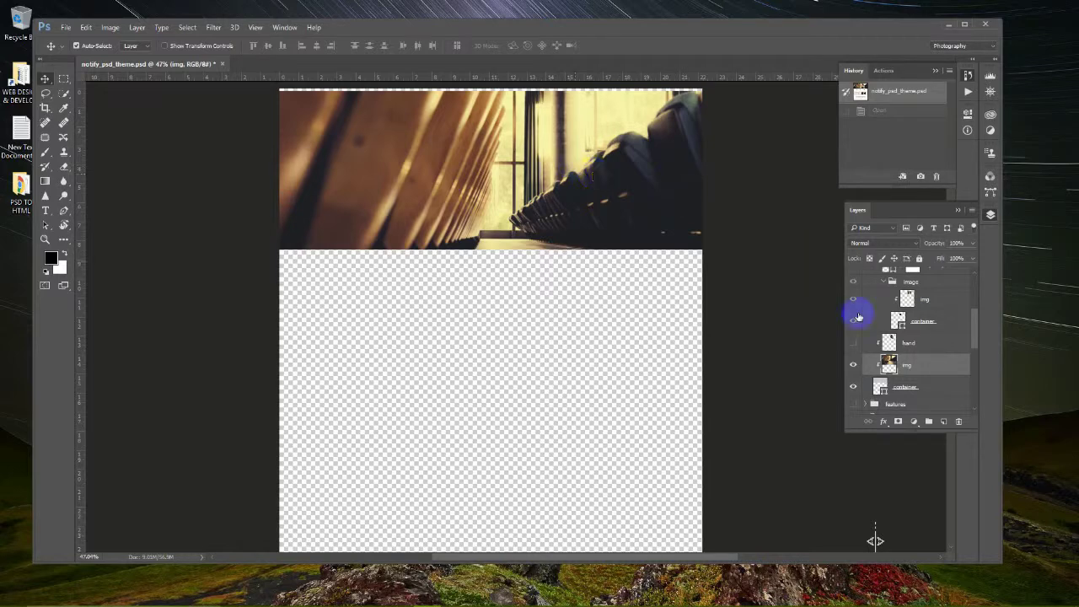
left_click(852, 345)
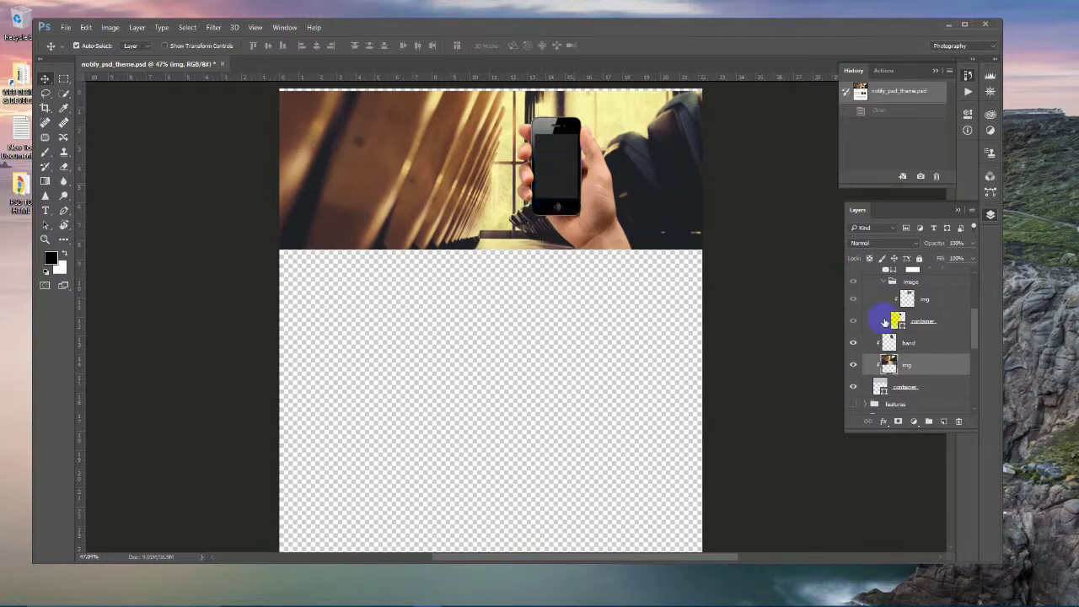
scroll(886, 326, "up", 2)
scroll(885, 325, "up", 1)
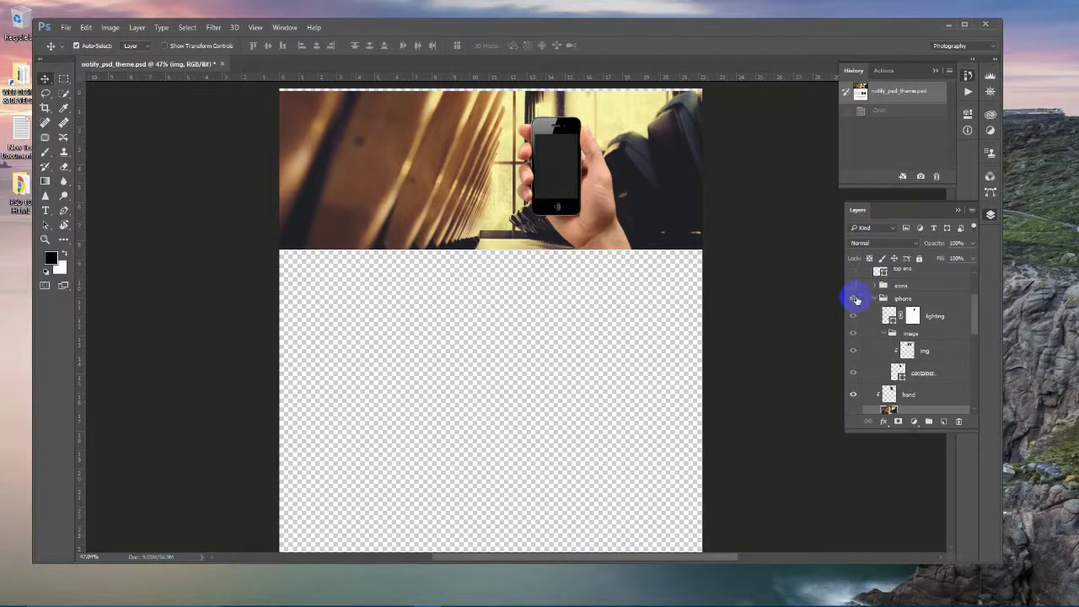
left_click(855, 300)
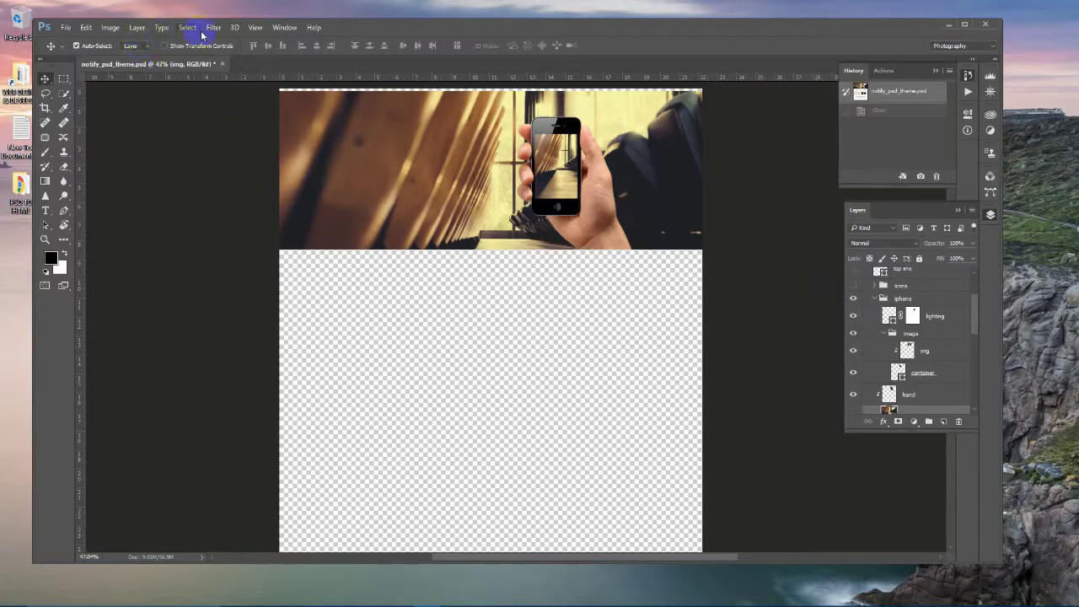
Step: Trim the canvas based on Transparent Pixels, with all sides trimmed
left_click(109, 27)
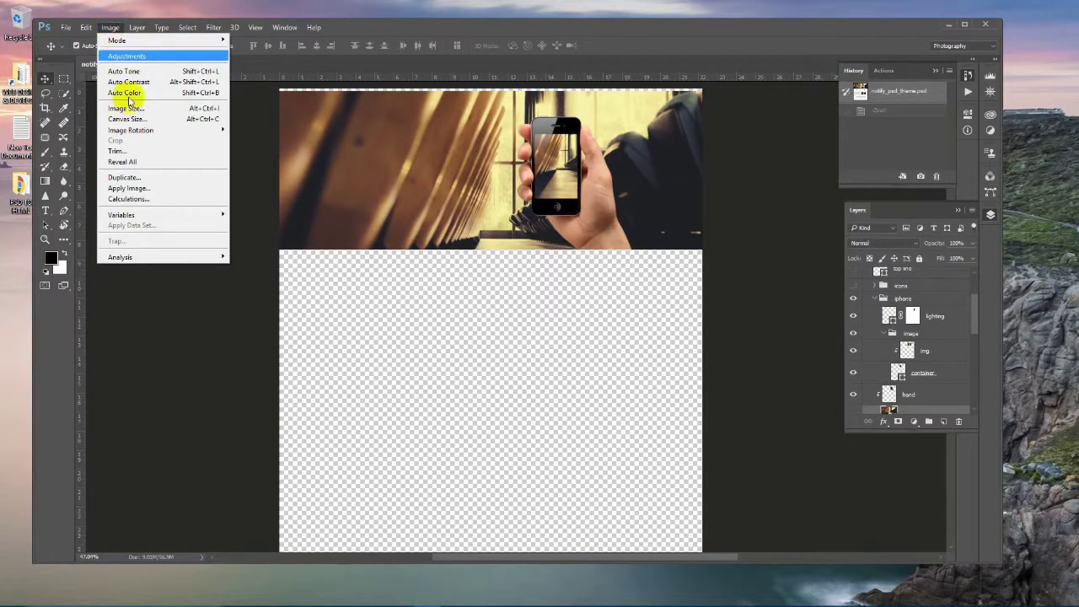
left_click(132, 152)
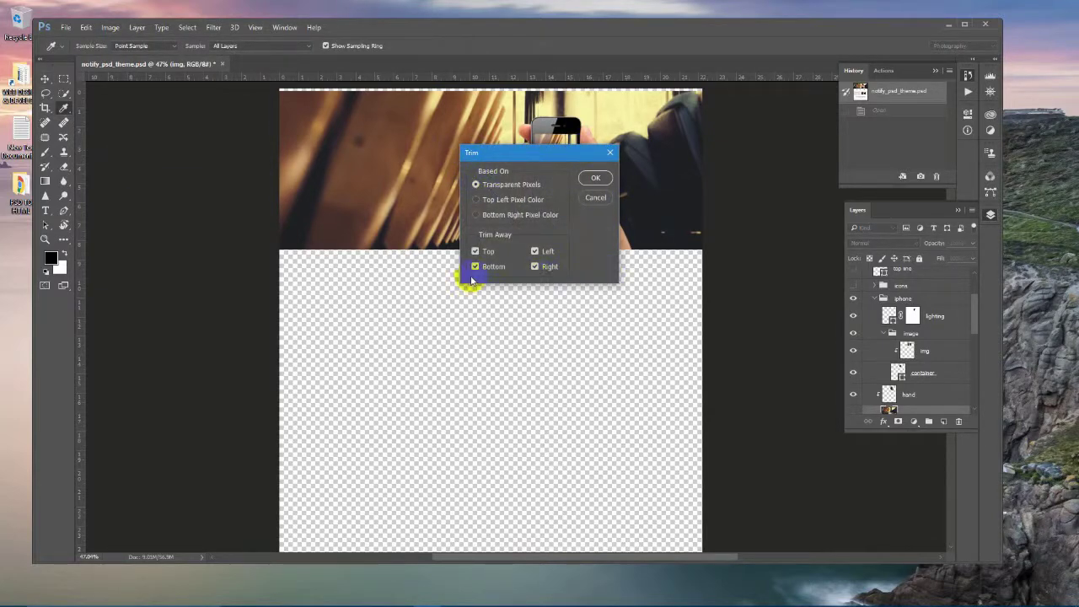
left_click(595, 179)
key("v")
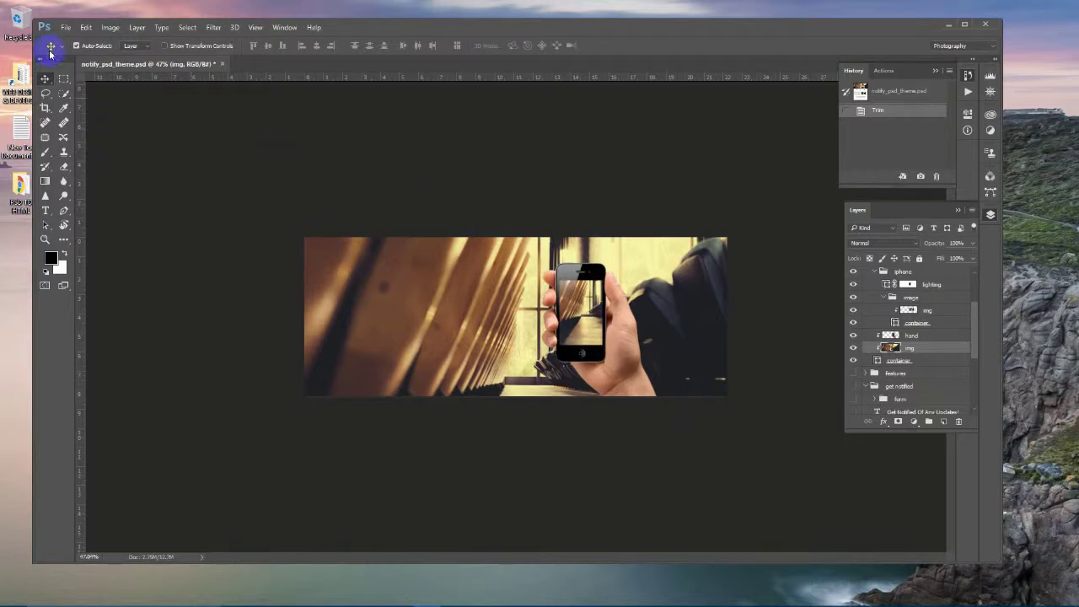
Step: Launch Export > Save for Web (Legacy), previewing the 1600 × 600 header as JPEG Very High
left_click(66, 27)
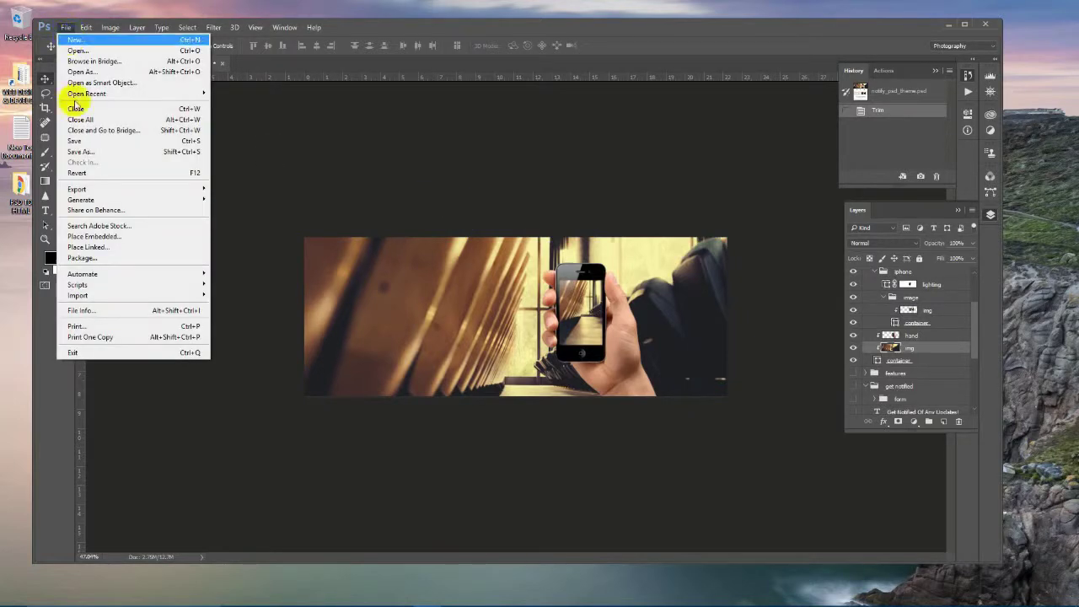
mouse_move(144, 189)
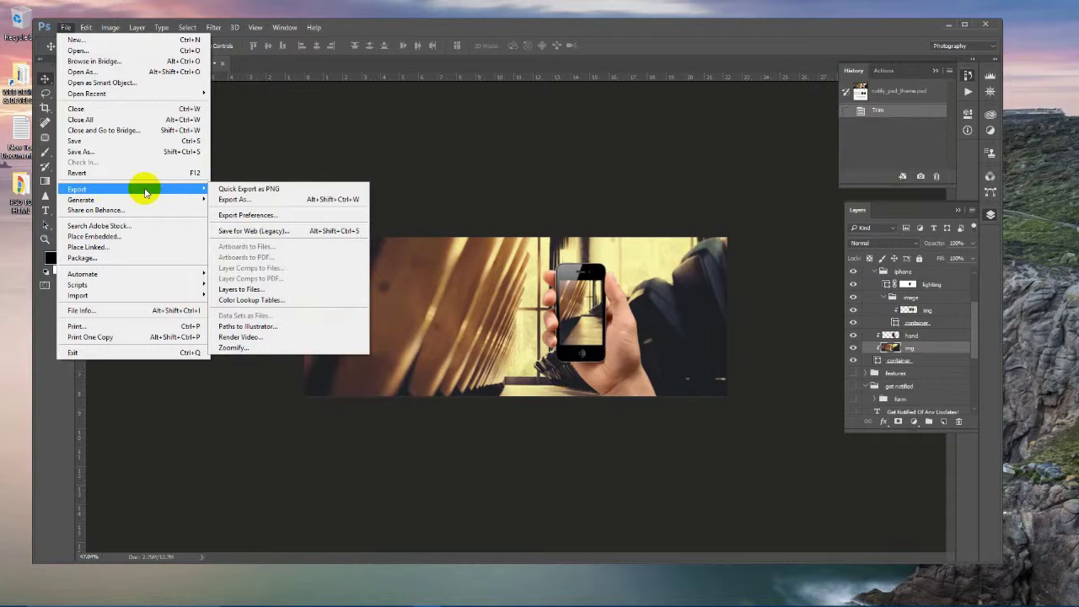
left_click(303, 229)
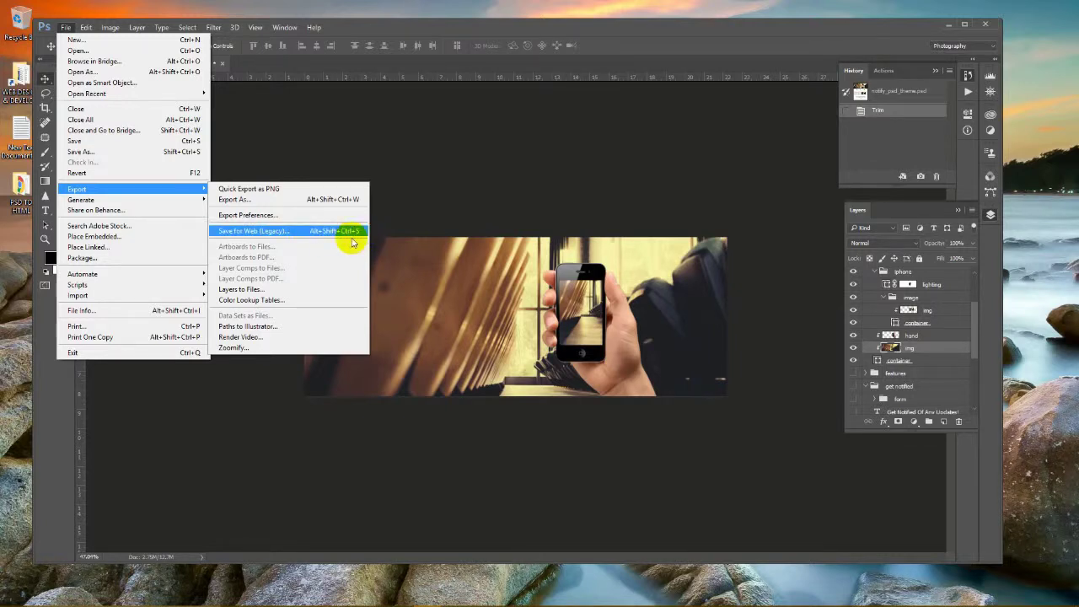
left_click(337, 232)
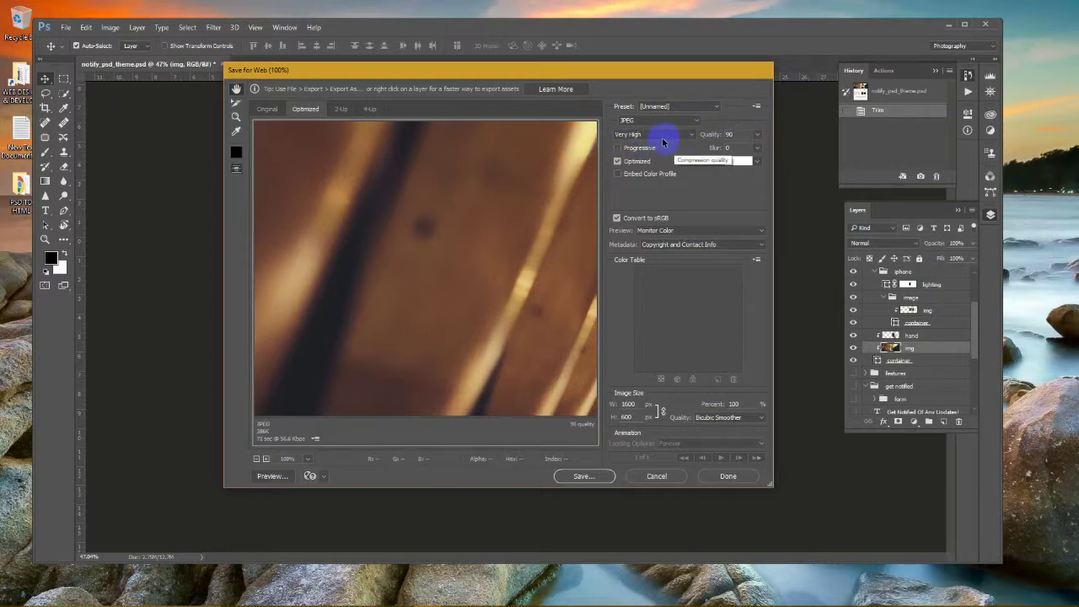
Step: Switch the Save for Web JPEG quality preset to Medium (quality 30)
left_click(658, 135)
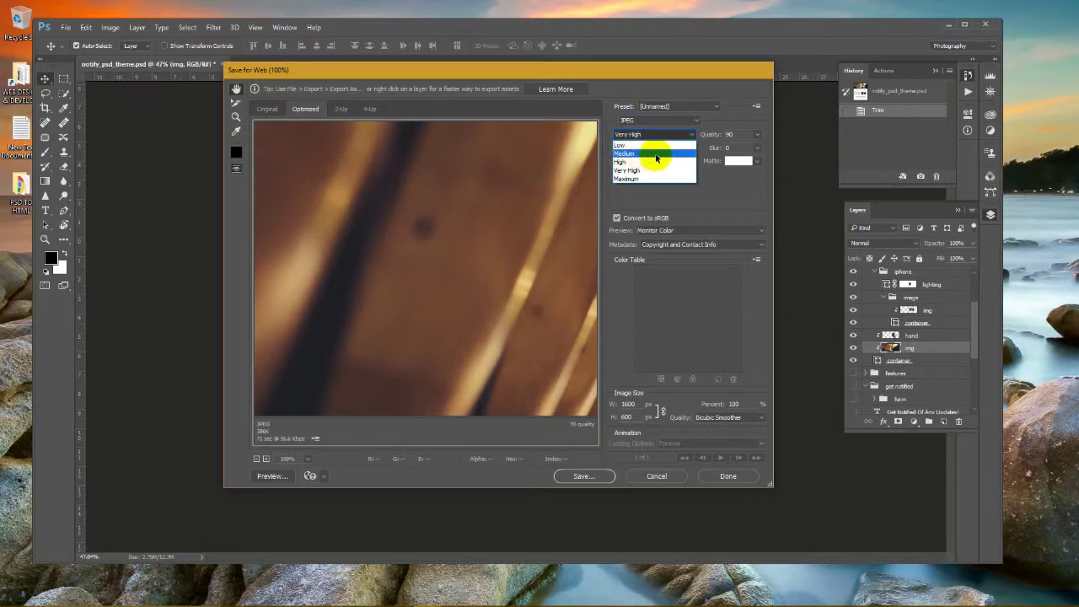
left_click(656, 155)
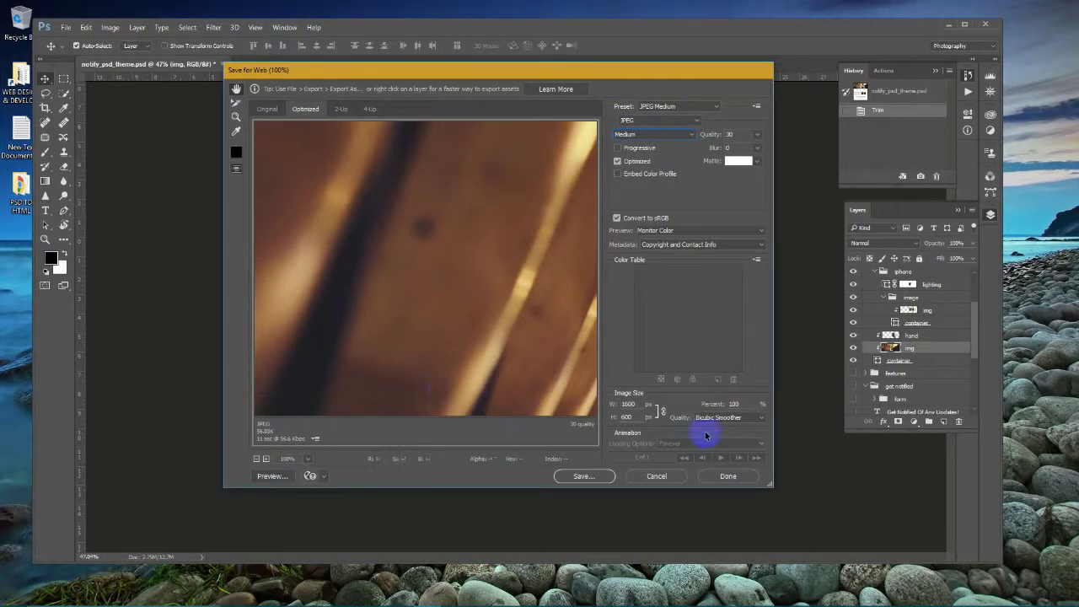
Step: Save the optimized image as notify_psd_theme.jpg in Desktop > PSD TO HTML > img
left_click(583, 476)
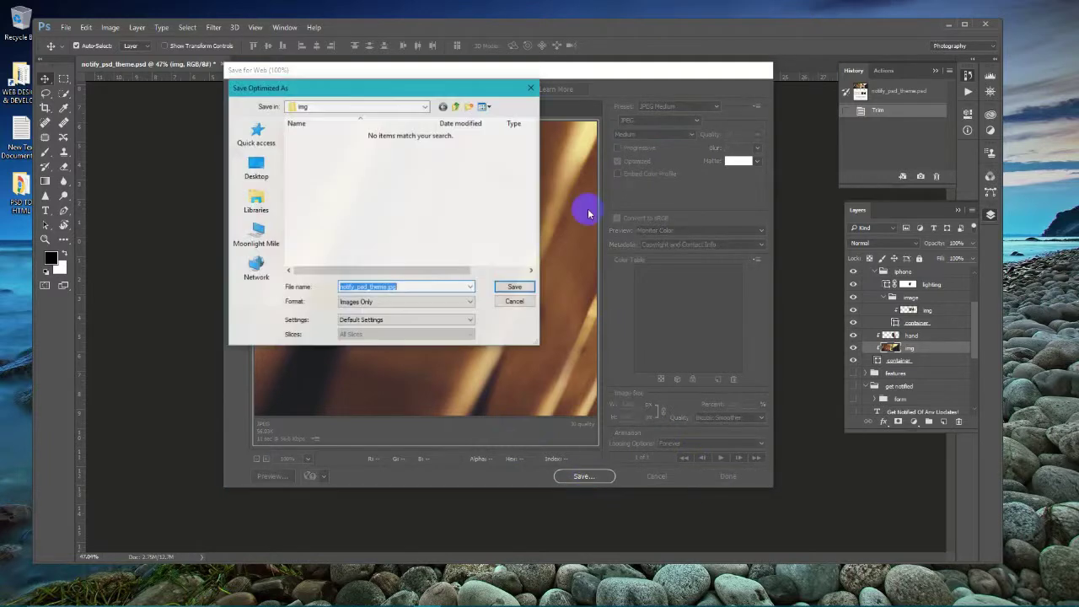
left_click(256, 166)
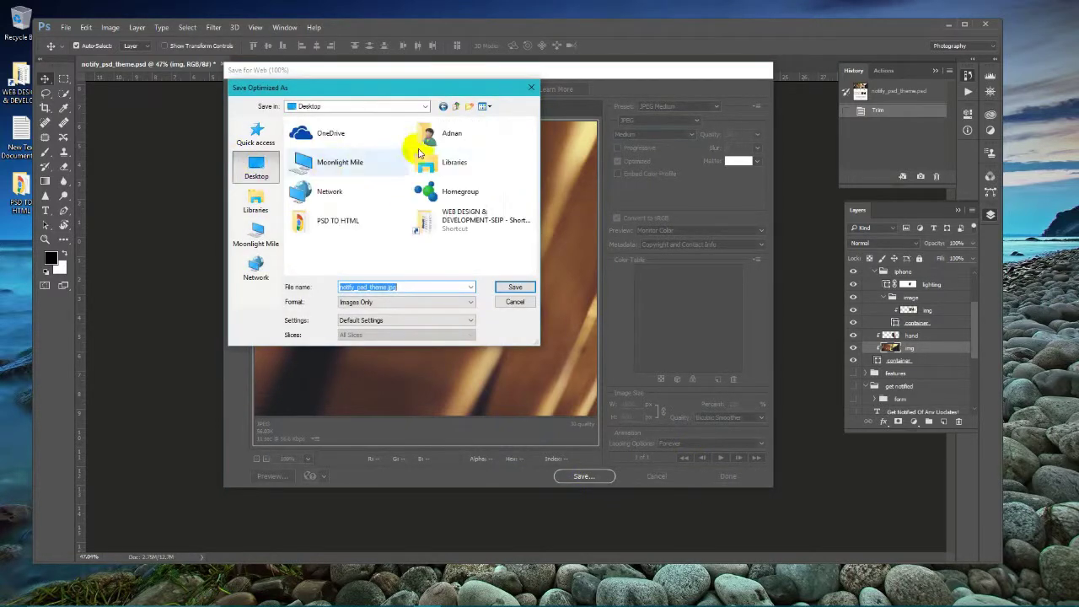
double_click(342, 222)
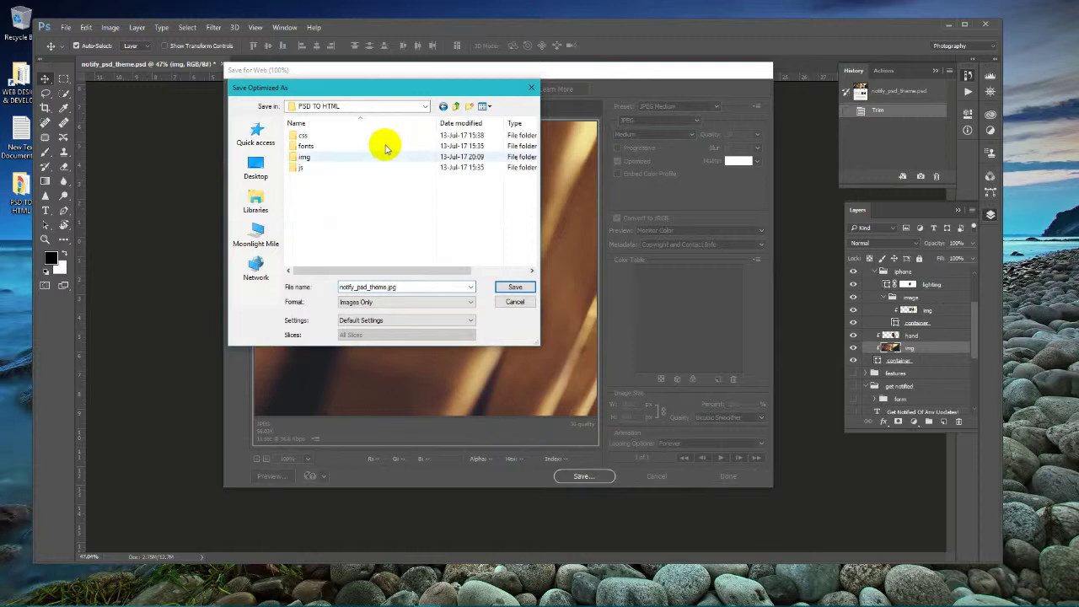
double_click(305, 158)
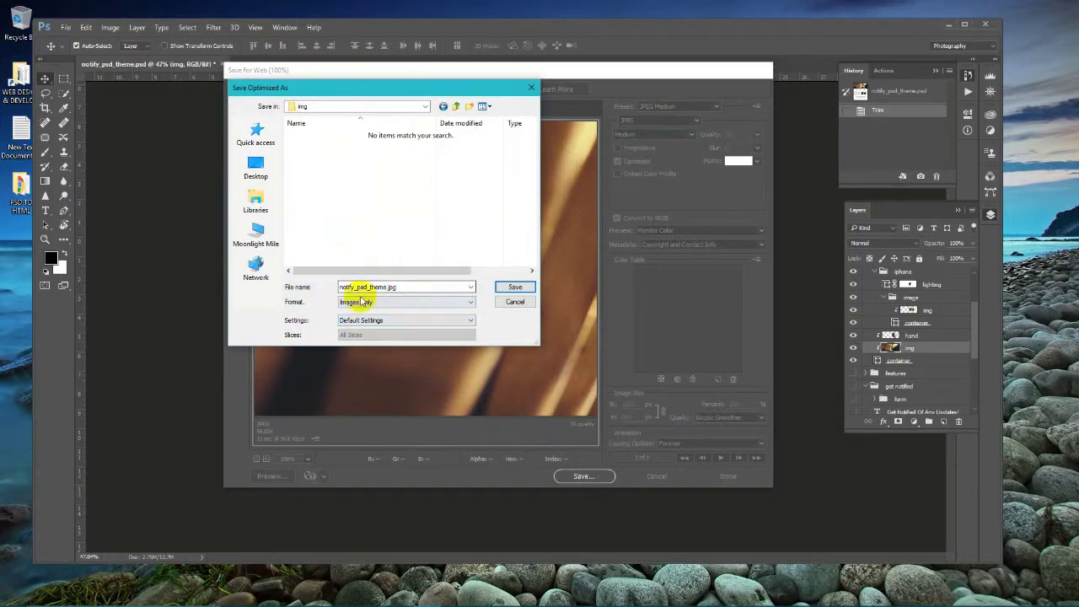
double_click(398, 286)
left_click(402, 286)
double_click(405, 287)
left_click(405, 286)
double_click(406, 287)
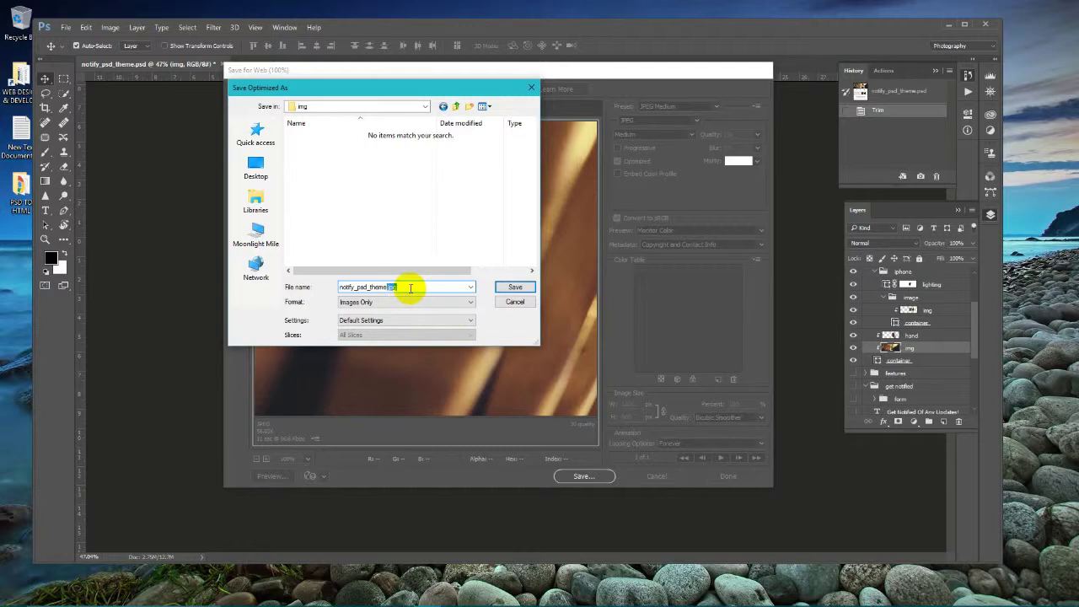
left_click(410, 287)
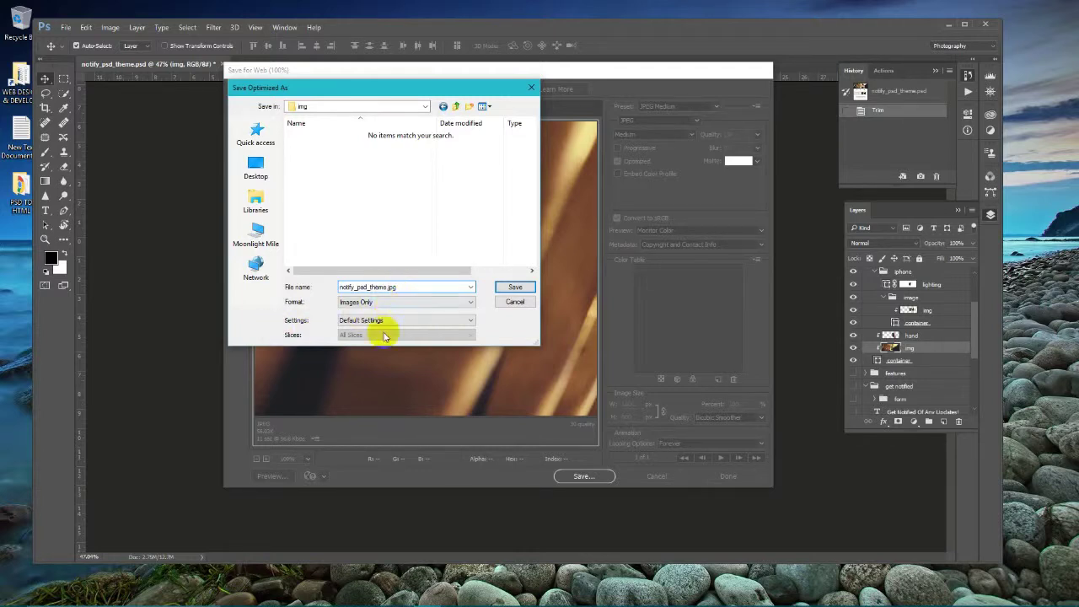
left_click(516, 289)
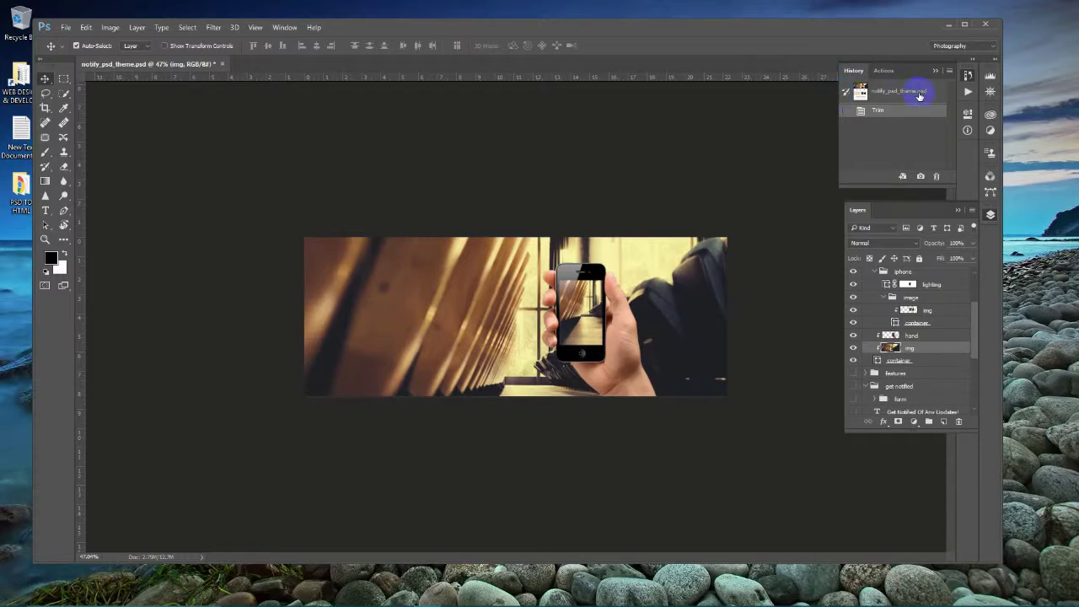
Step: Revert to the opening History snapshot to undo the trim, then select the header group on the canvas
left_click(920, 95)
left_click_drag(518, 241, 529, 270)
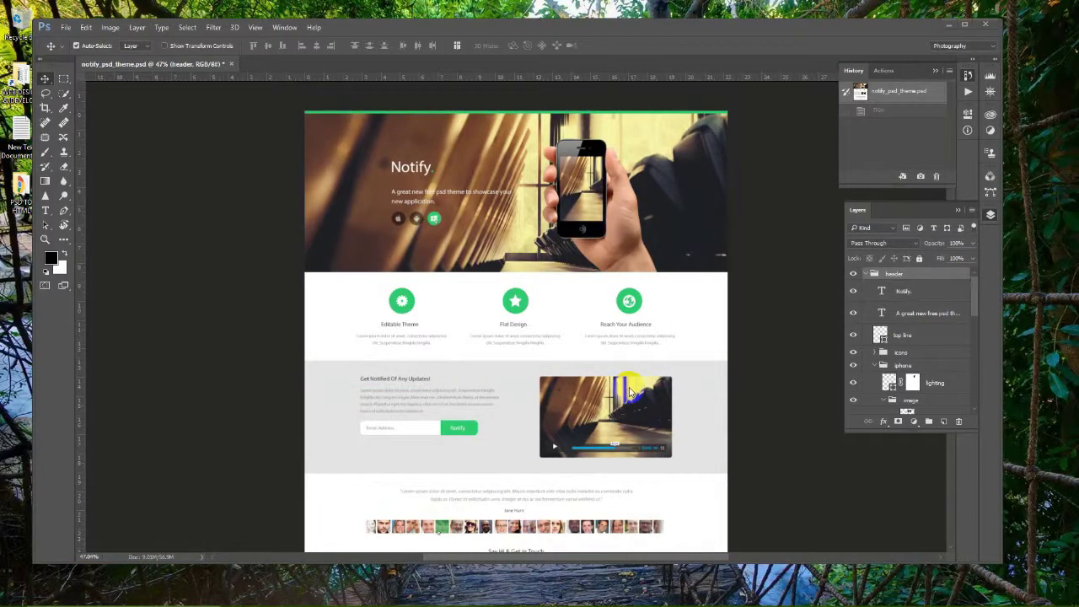